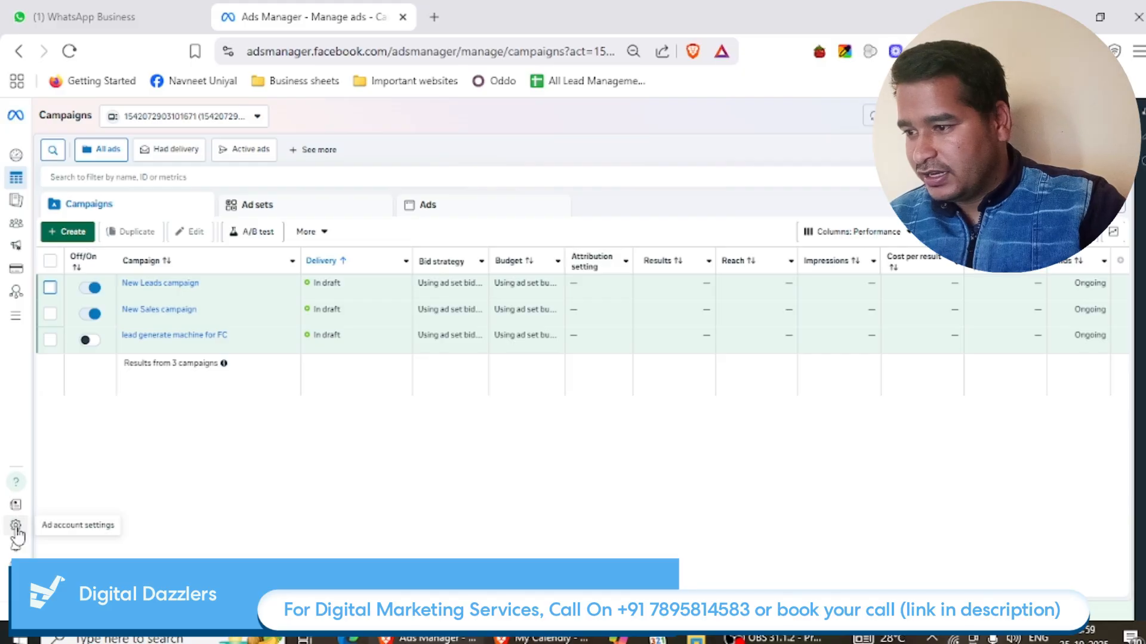
- Search the full tools list for the Instant Forms tool
left_click(15, 320)
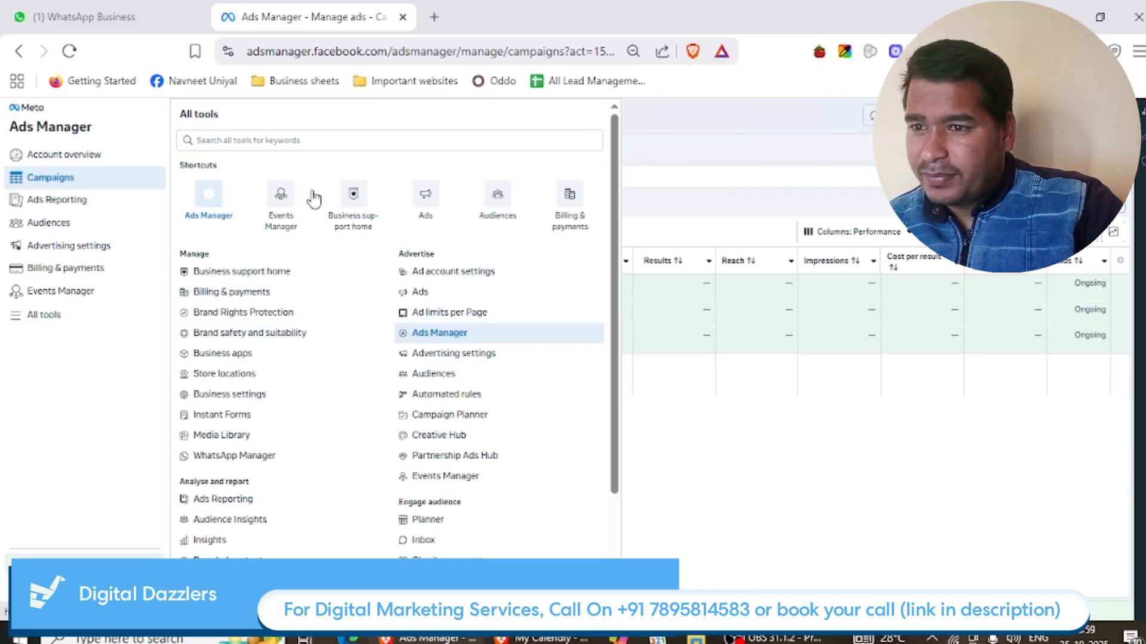
left_click(325, 139)
type("instan")
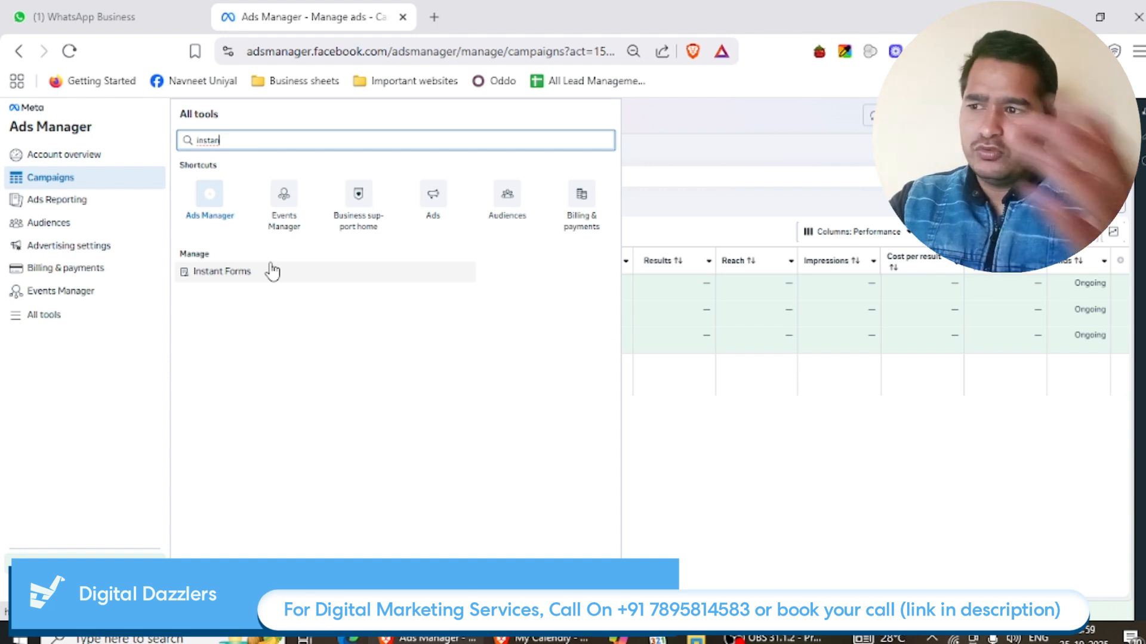
left_click(946, 389)
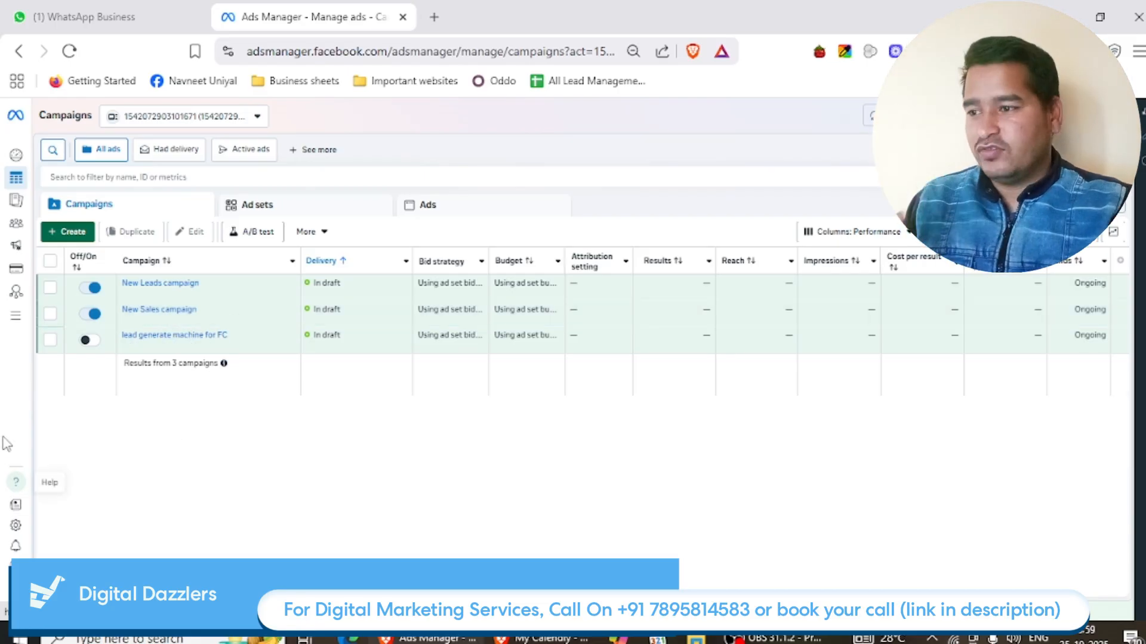
- Open the New Sales campaign draft for editing and look through the settings of its New Sales ad
mouse_move(27, 355)
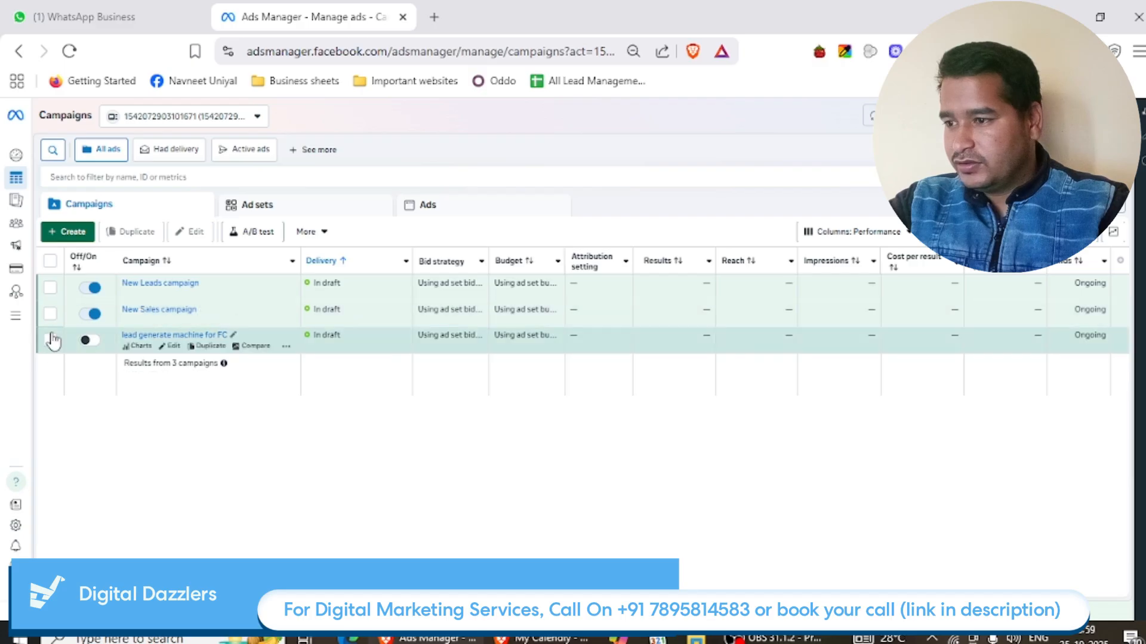
left_click(50, 314)
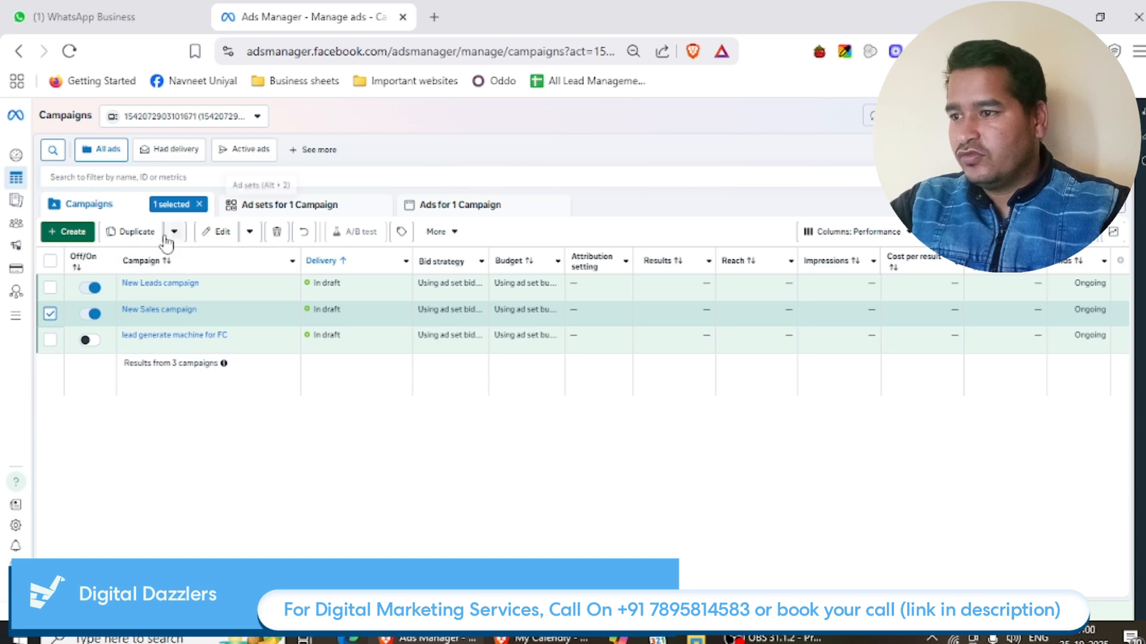
left_click(220, 232)
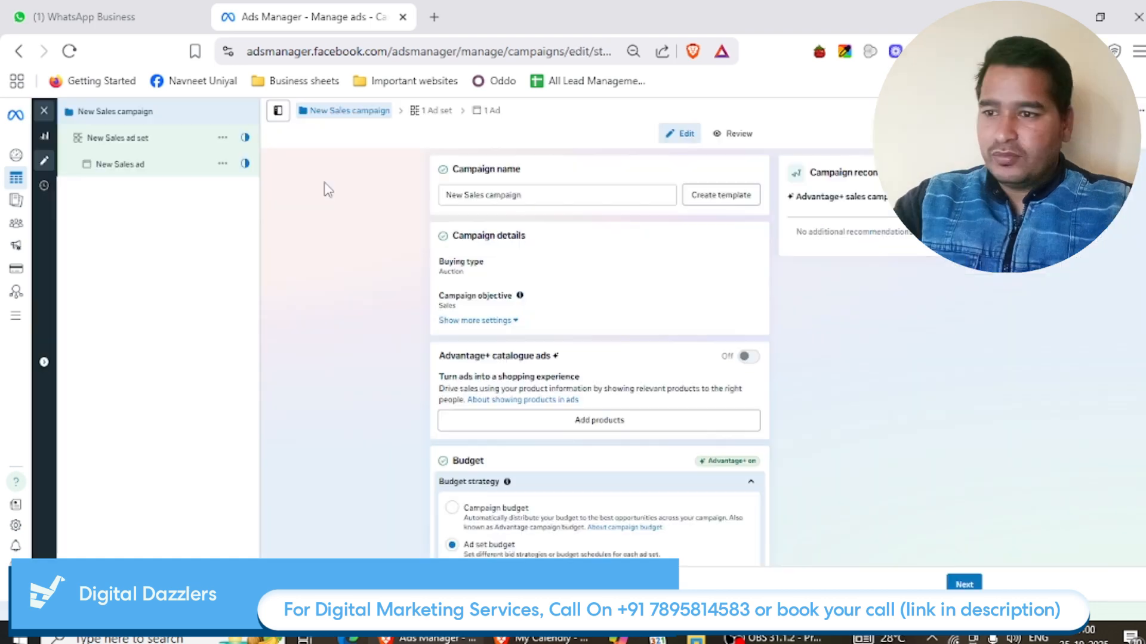
left_click(157, 170)
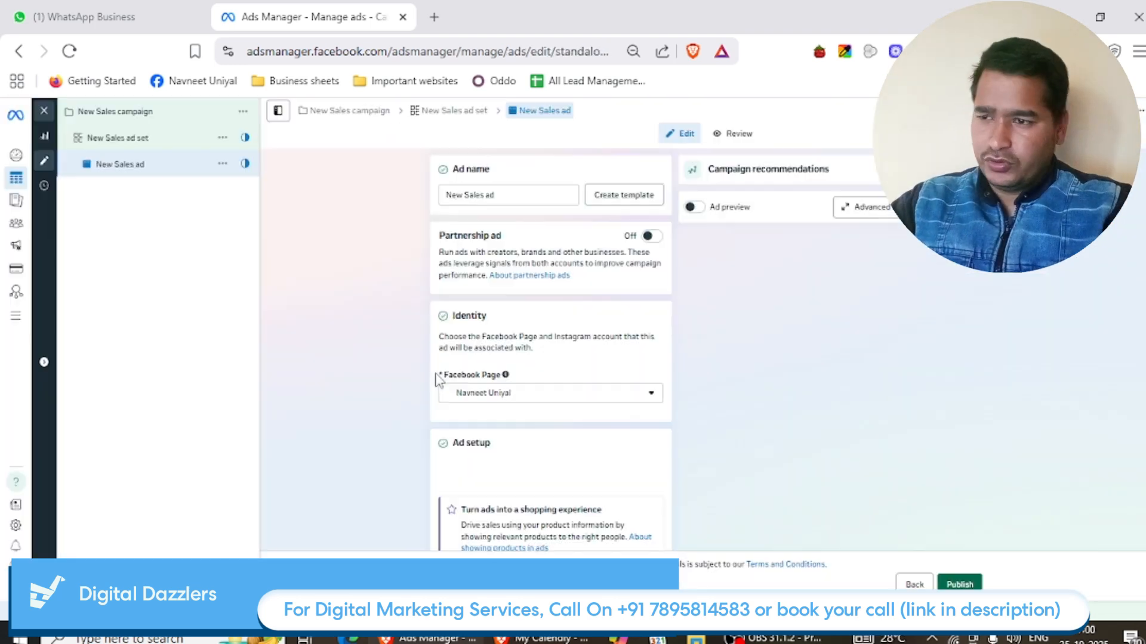
scroll(559, 411, "down", 5)
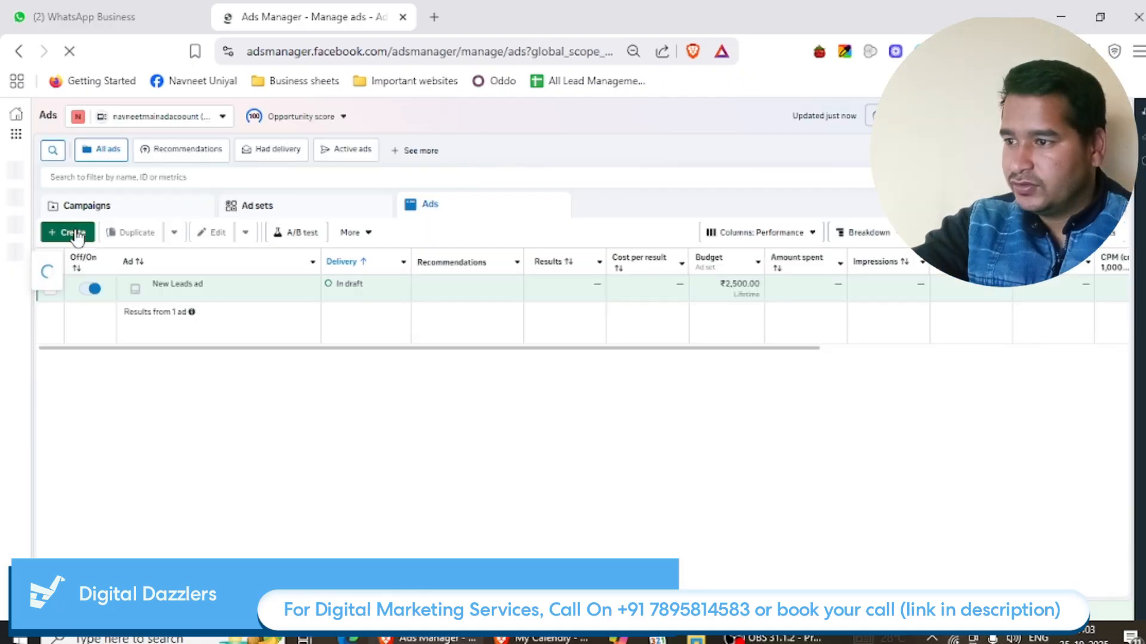
- Create a new campaign with the Auction buying type and the Leads objective
left_click(72, 232)
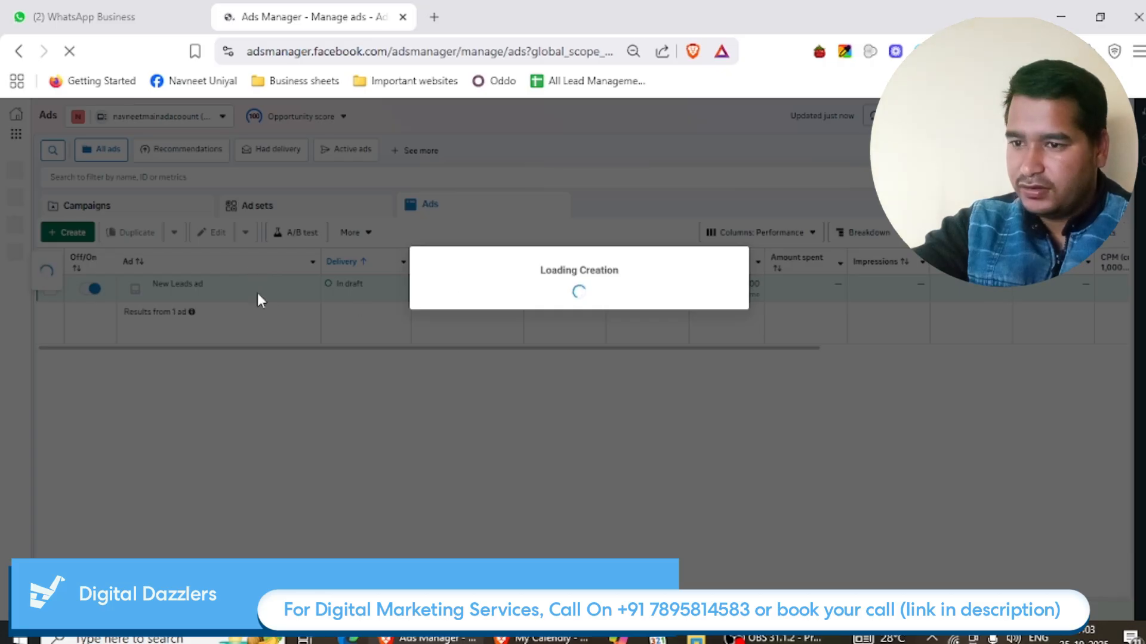
left_click(481, 428)
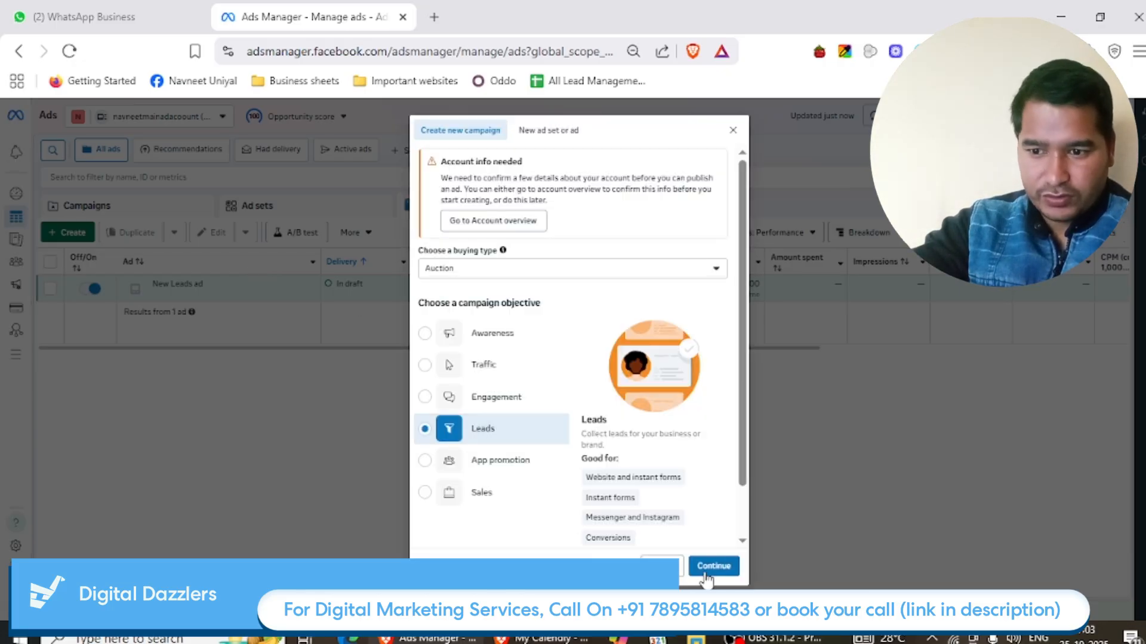
left_click(710, 567)
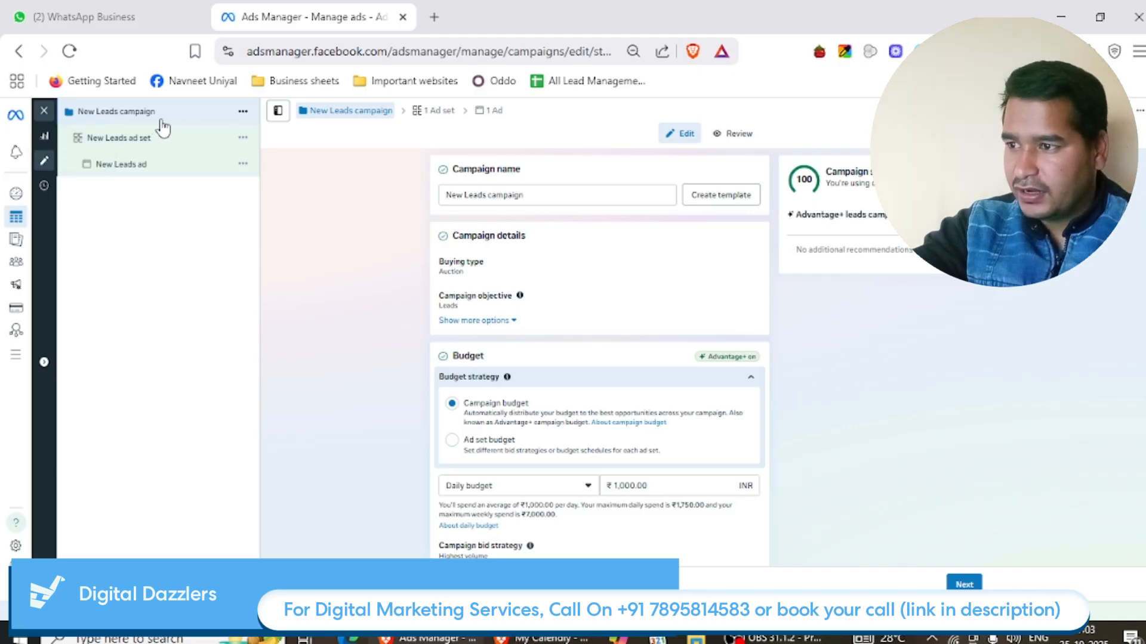
left_click(553, 302)
left_click(556, 298)
scroll(519, 325, "down", 2)
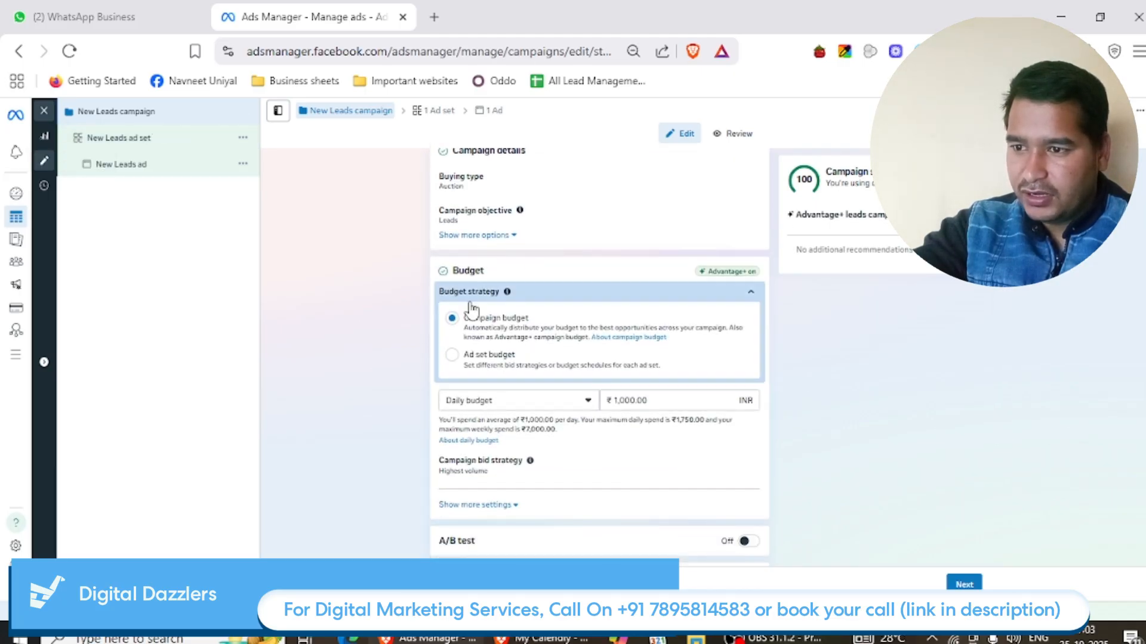
scroll(490, 334, "up", 3)
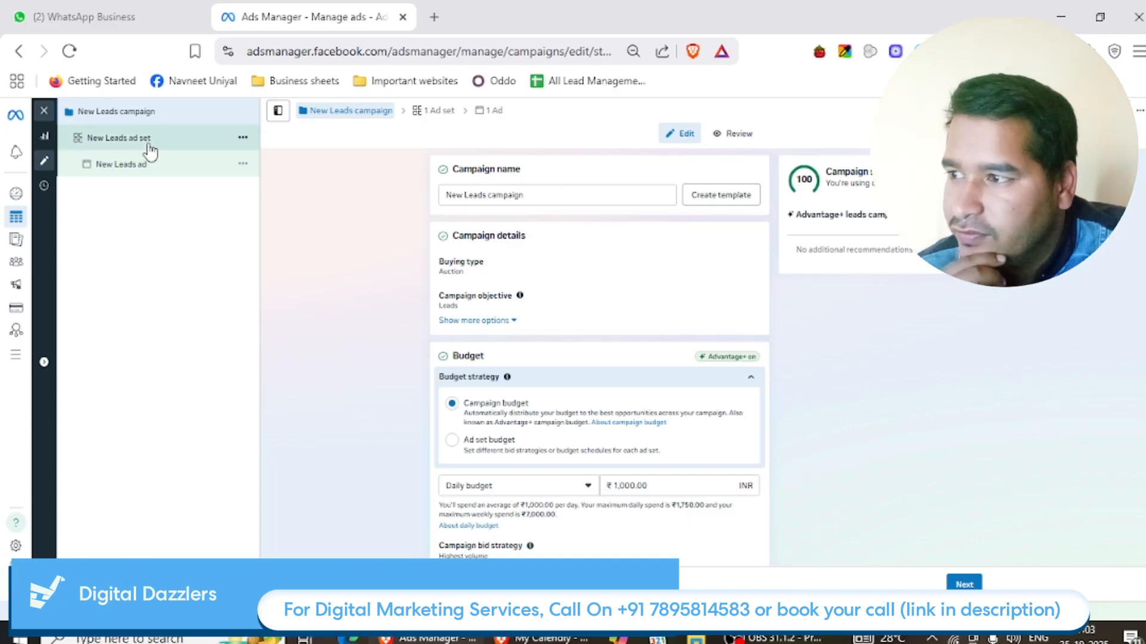
- In the New Leads ad set, change the Facebook Page to promote to the account owner's Page
left_click(149, 145)
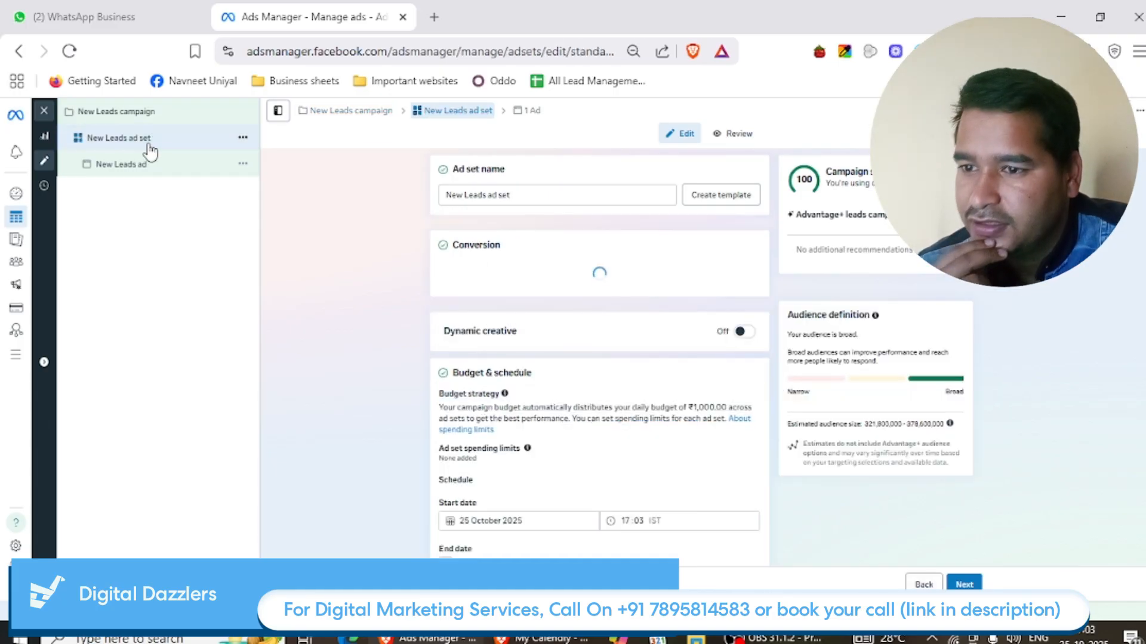
scroll(560, 376, "down", 5)
scroll(495, 291, "up", 2)
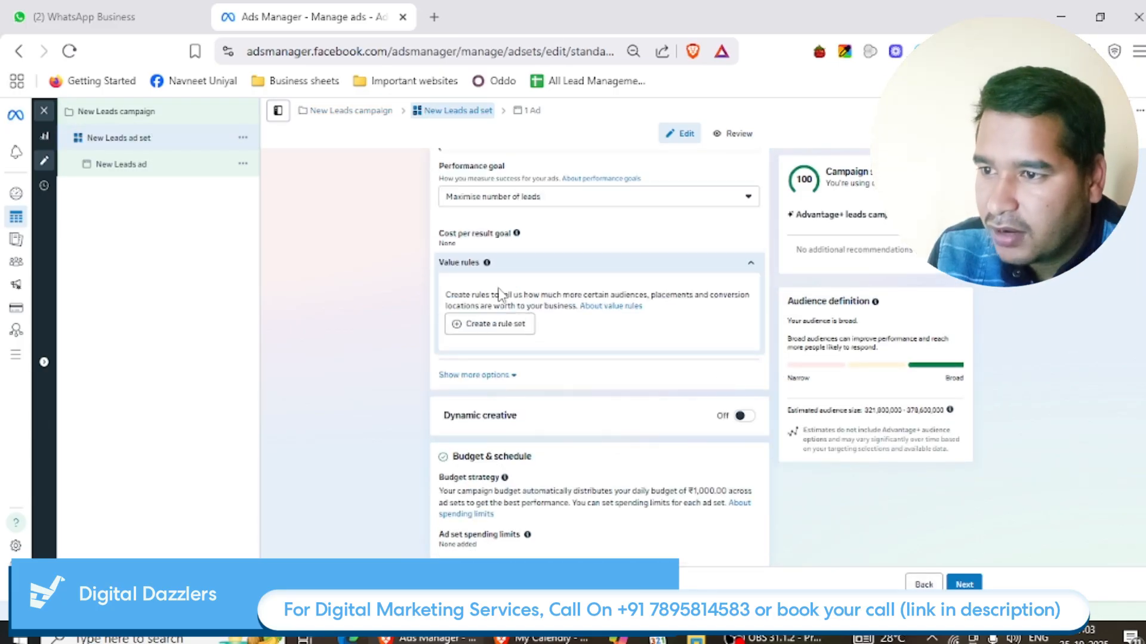
scroll(517, 284, "up", 3)
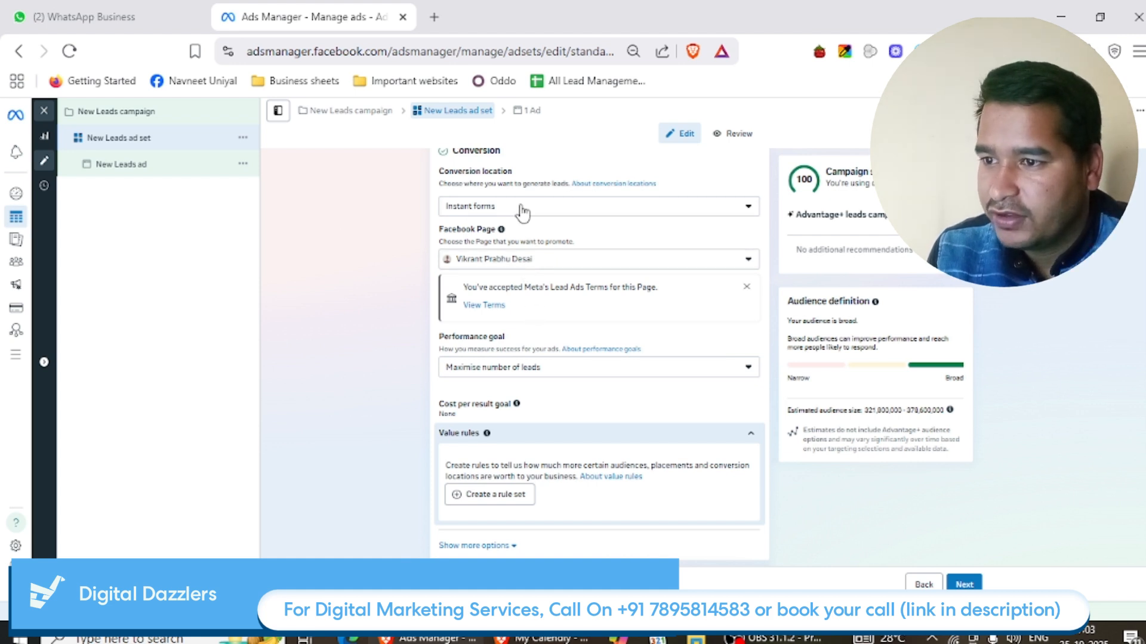
left_click(513, 263)
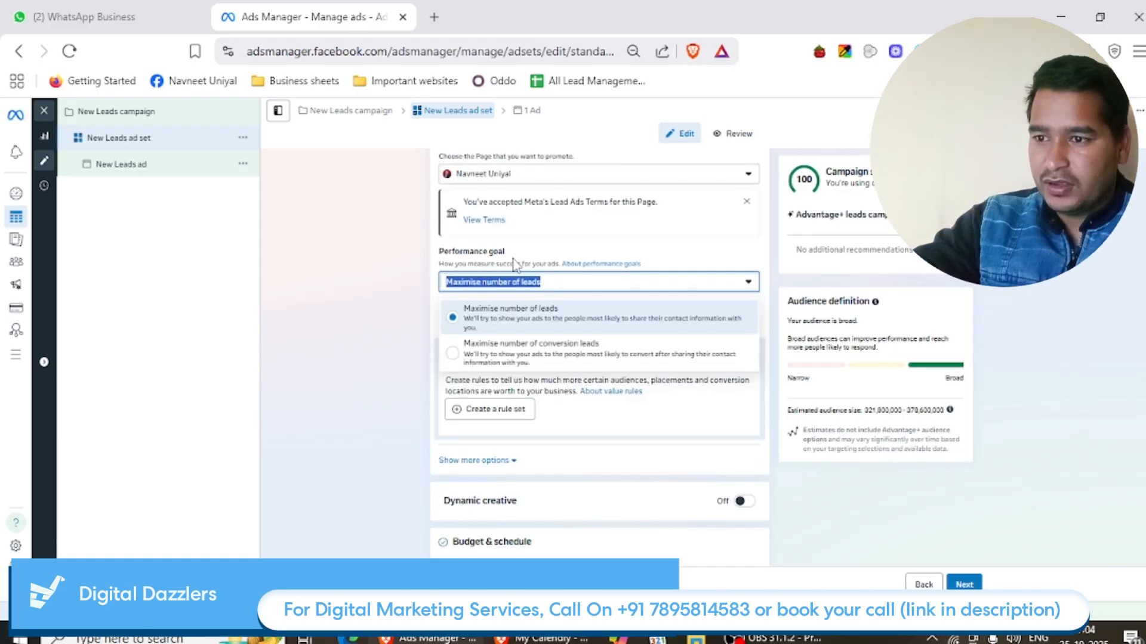
- Choose Maximise number of leads as the ad set's performance goal
left_click(567, 289)
left_click(506, 285)
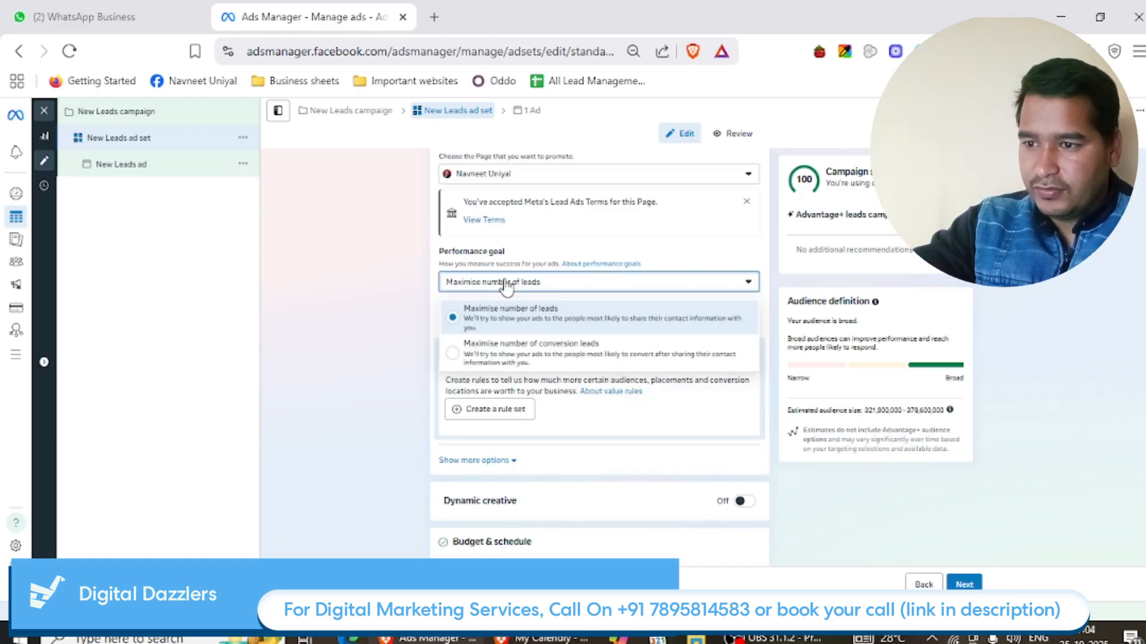
left_click(512, 315)
scroll(537, 298, "down", 5)
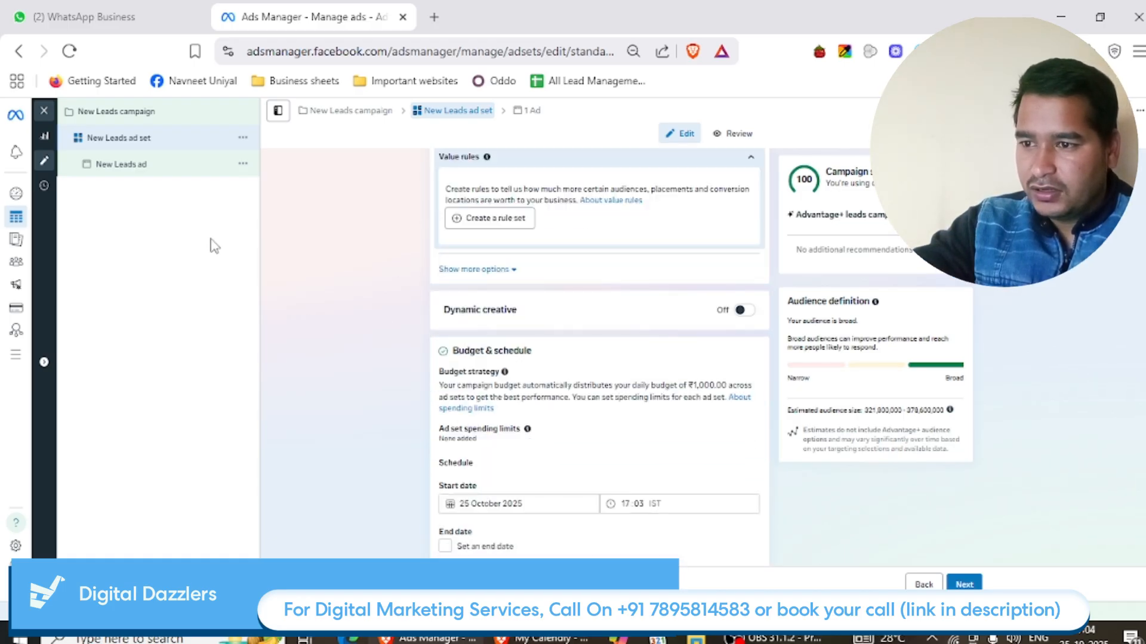
scroll(539, 267, "up", 5)
scroll(438, 211, "up", 2)
scroll(263, 225, "down", 4)
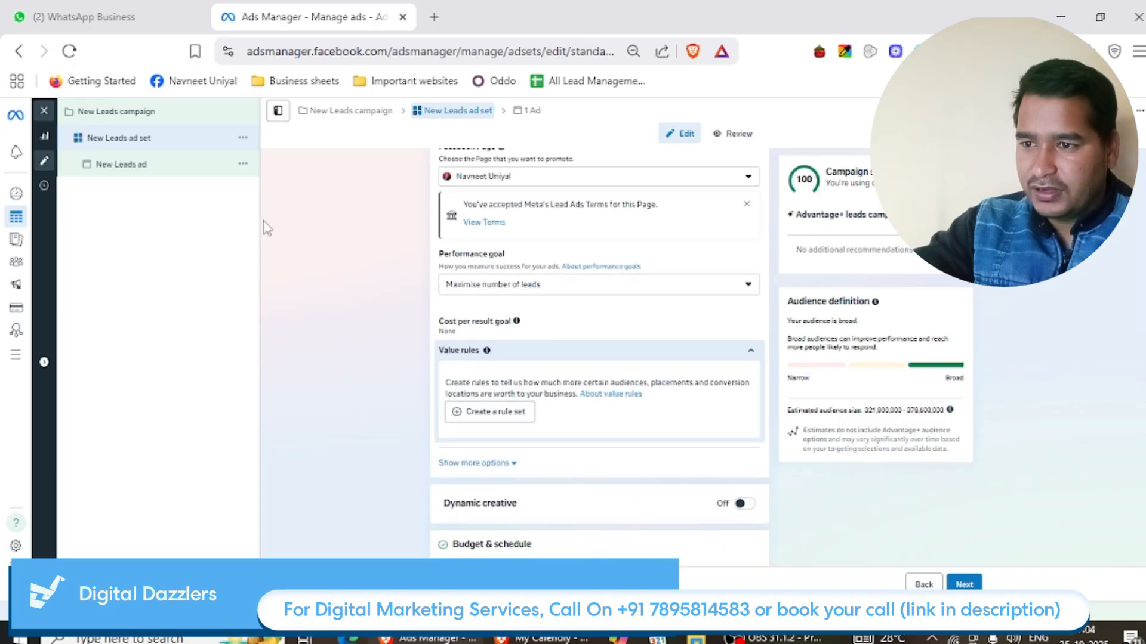
scroll(834, 540, "down", 1)
scroll(834, 540, "down", 3)
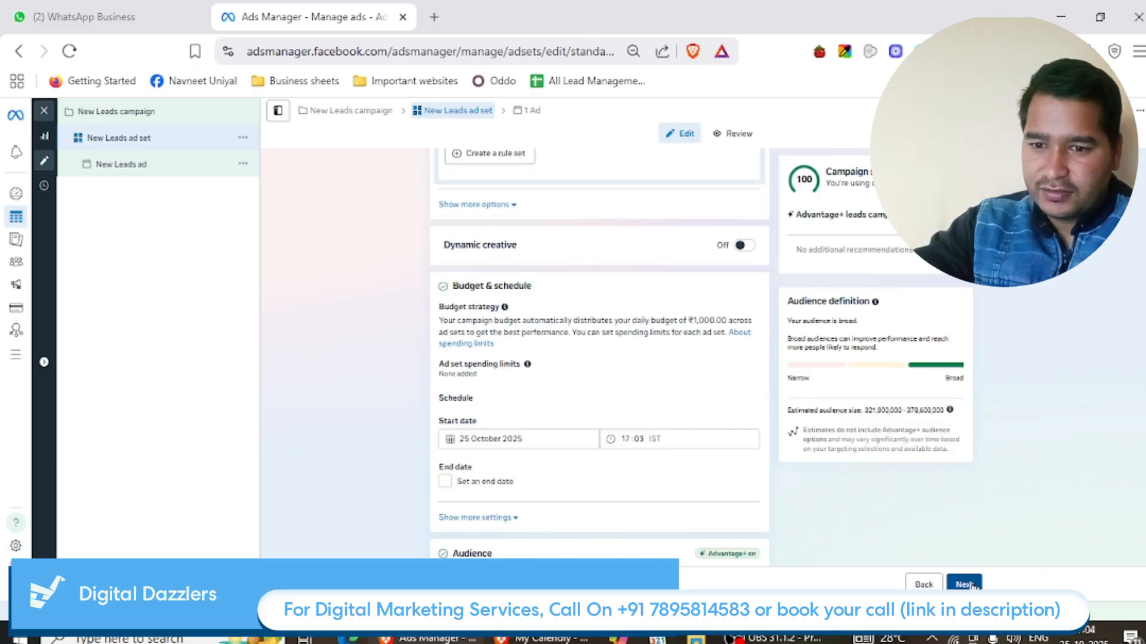
- Continue to the New Leads ad and start a new instant form for its destination
left_click(963, 584)
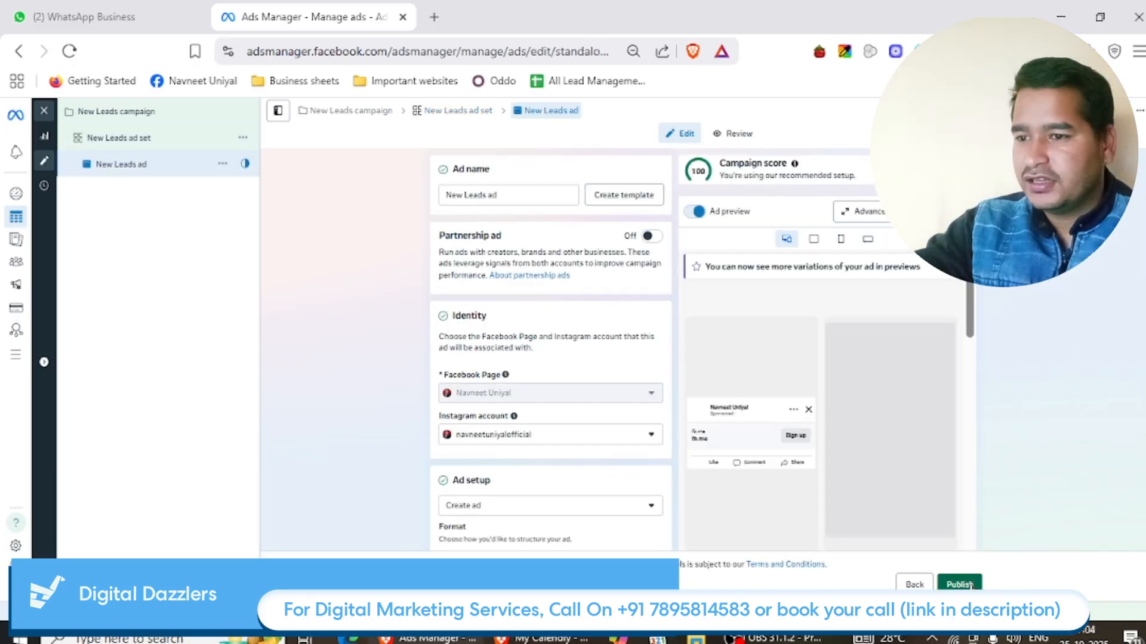
scroll(468, 398, "down", 1)
scroll(467, 399, "down", 2)
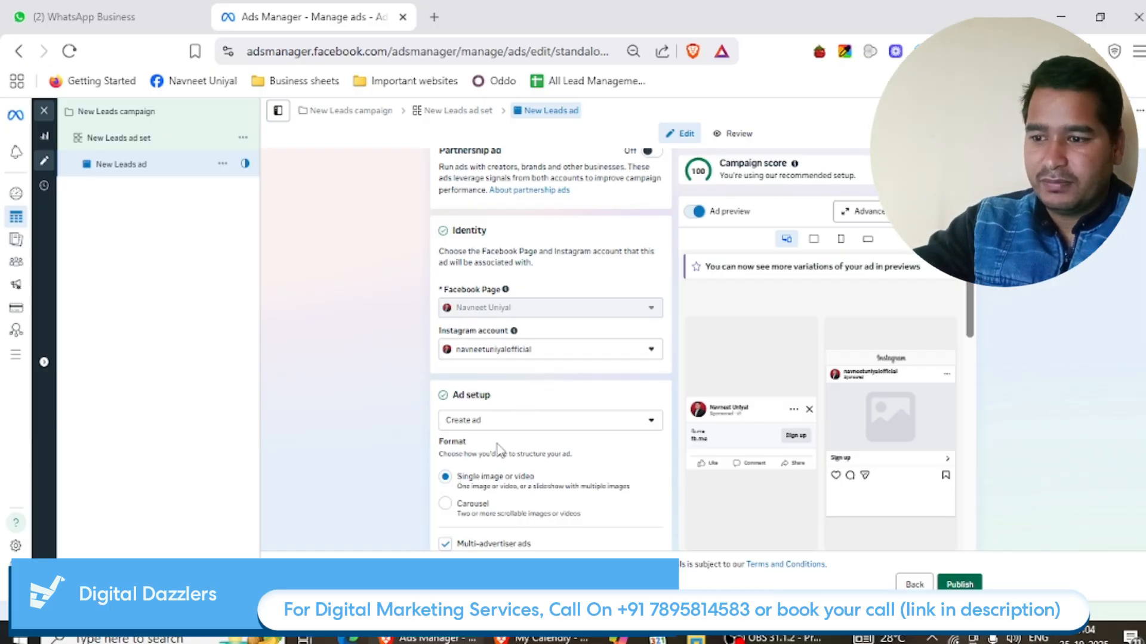
scroll(501, 409, "up", 1)
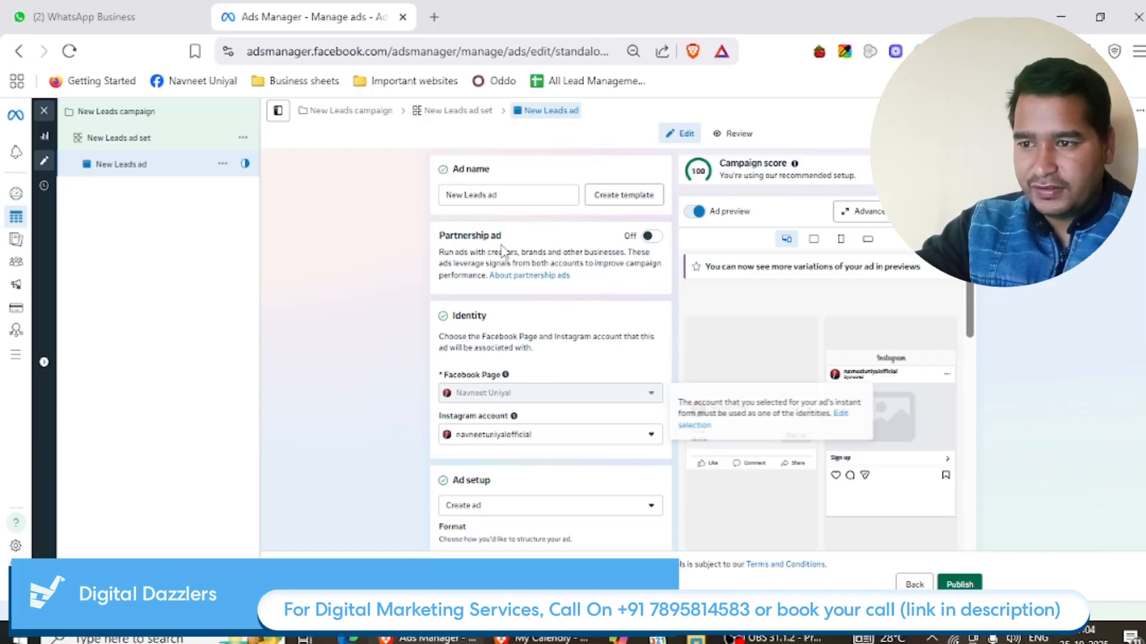
scroll(501, 407, "down", 7)
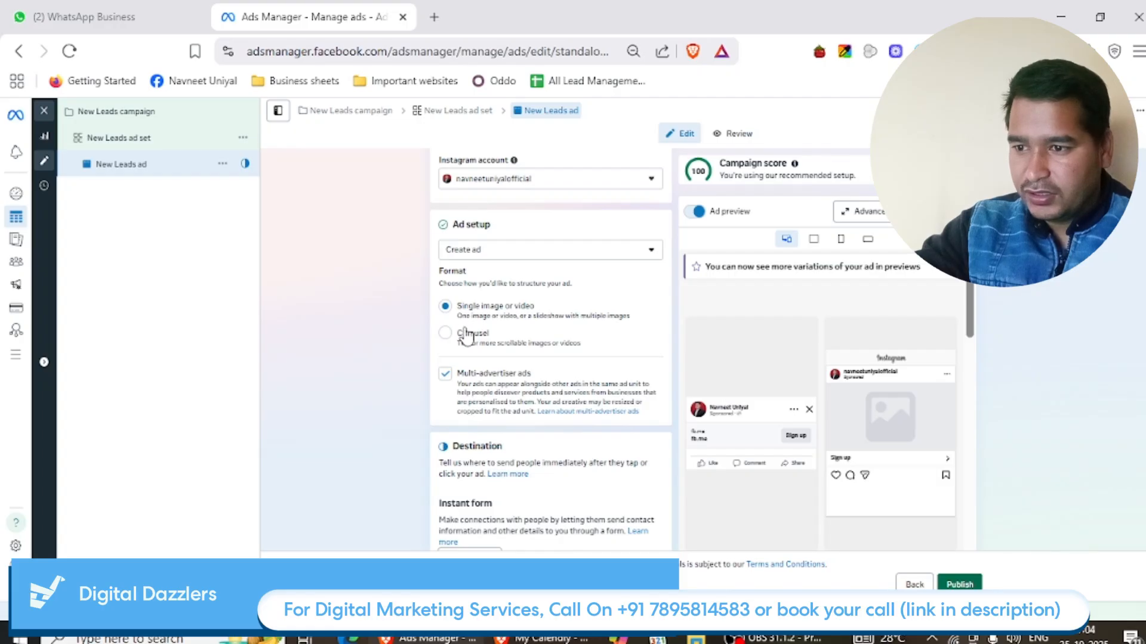
scroll(497, 398, "down", 2)
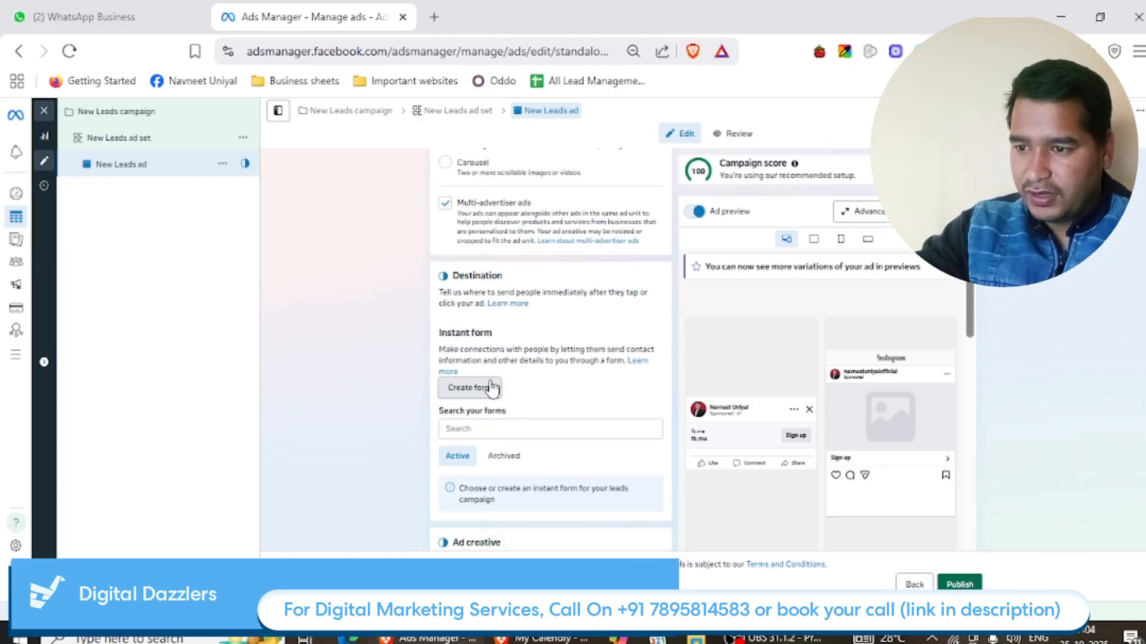
left_click(482, 389)
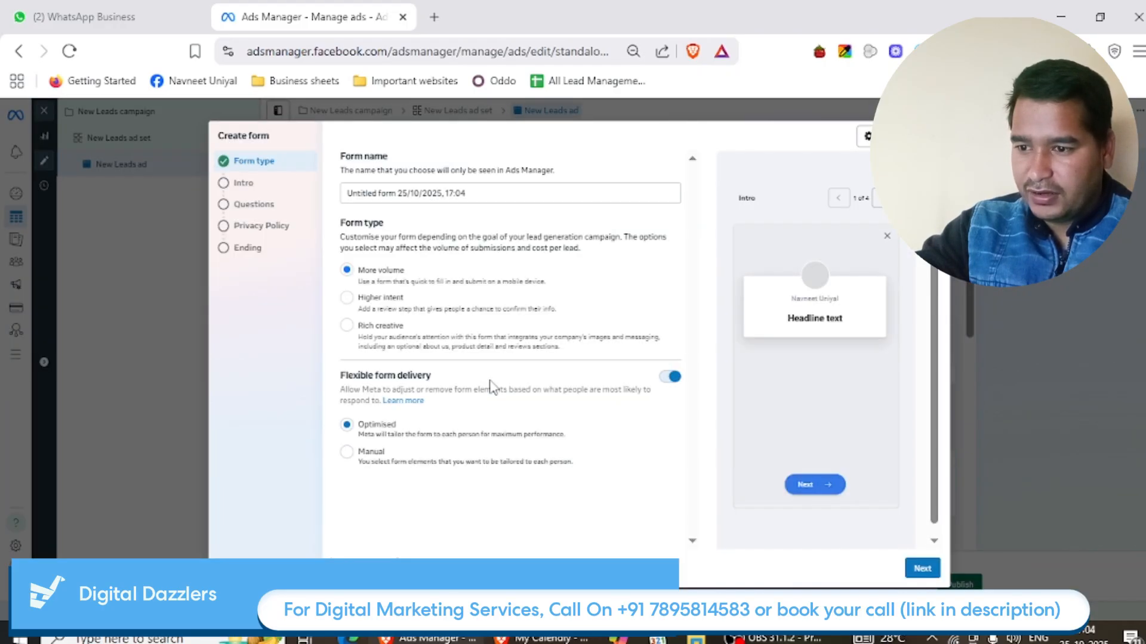
- Name the new instant form "demo"
triple_click(436, 190)
type("ww")
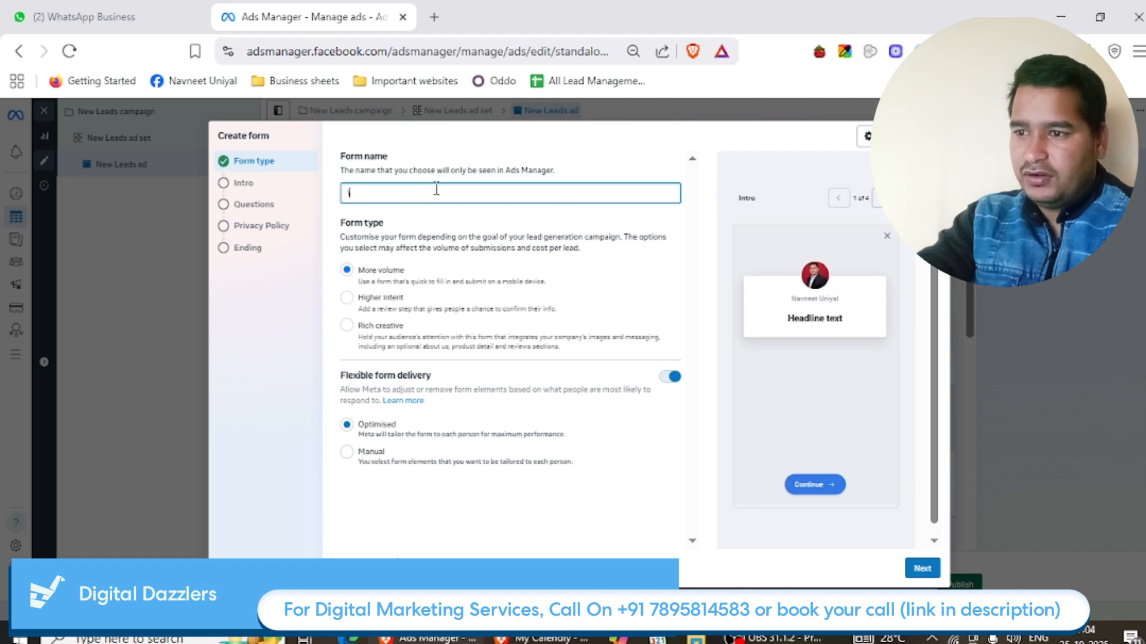
key("BackSpace")
key("BackSpace")
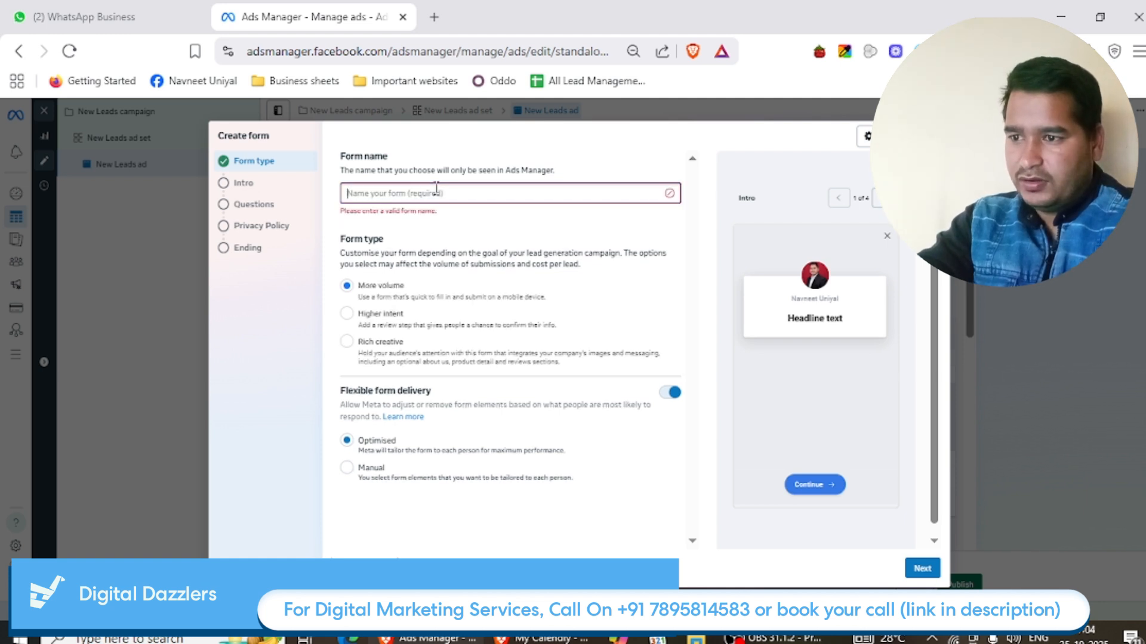
type("demo")
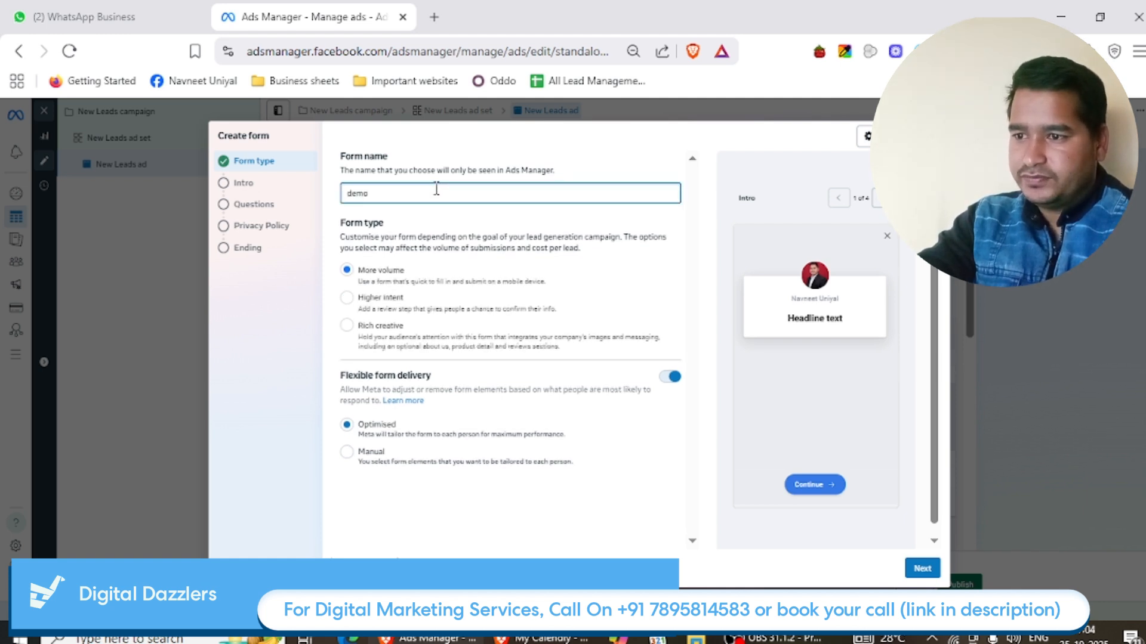
- Turn off the optional greeting in the form's intro section
left_click(244, 183)
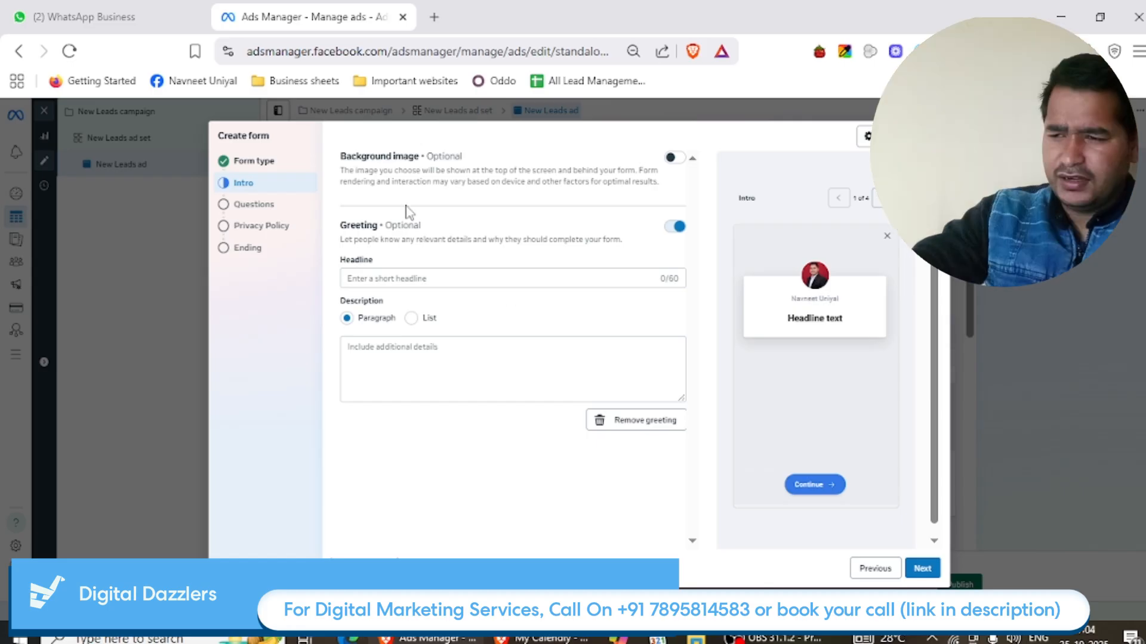
left_click(369, 279)
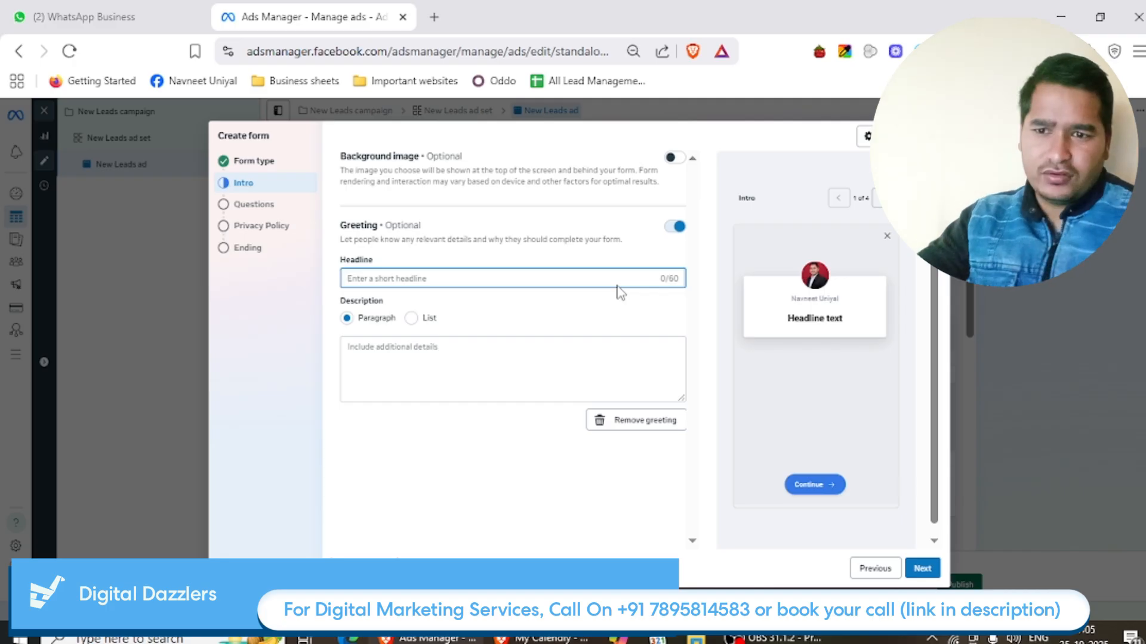
left_click(677, 227)
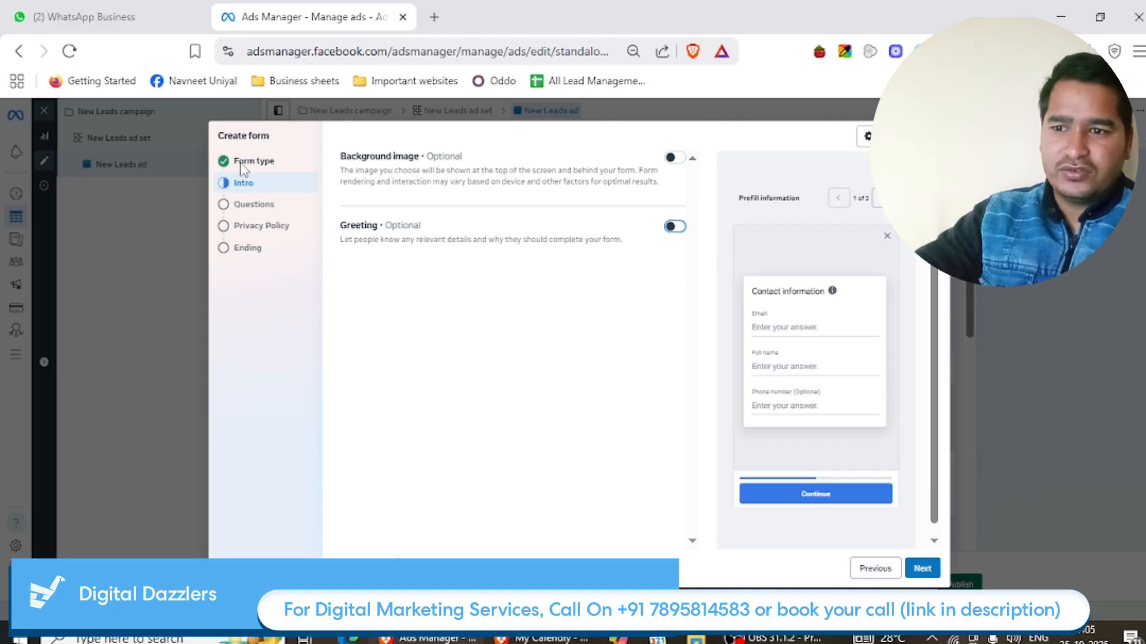
left_click(253, 206)
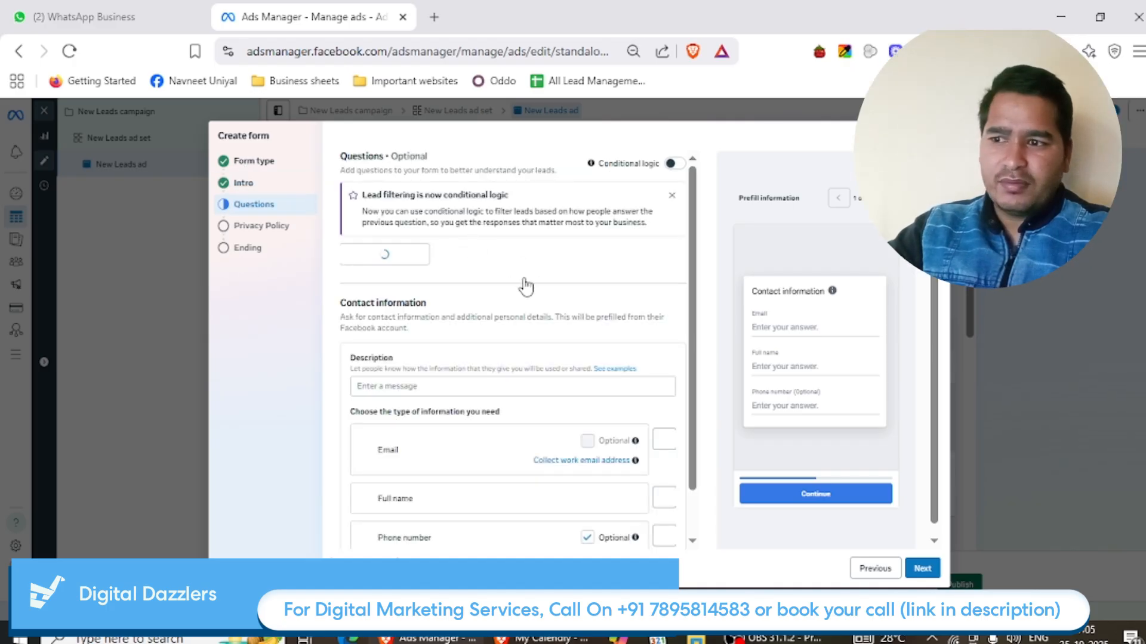
left_click(259, 185)
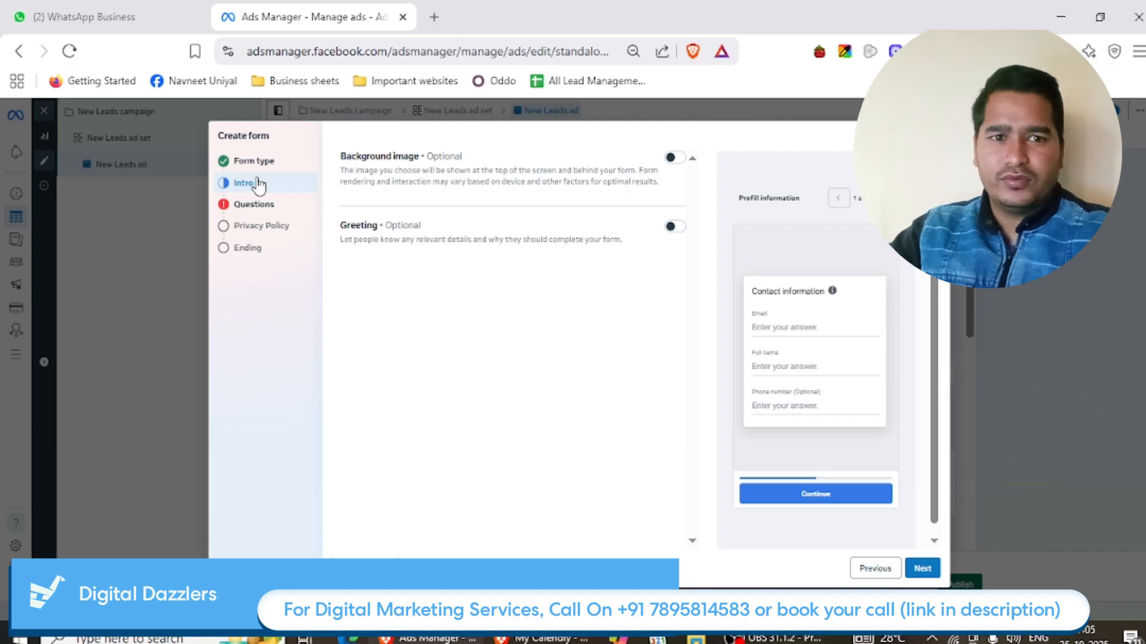
- Turn on the optional greeting in the form's intro section and start editing its paragraph description
left_click(675, 228)
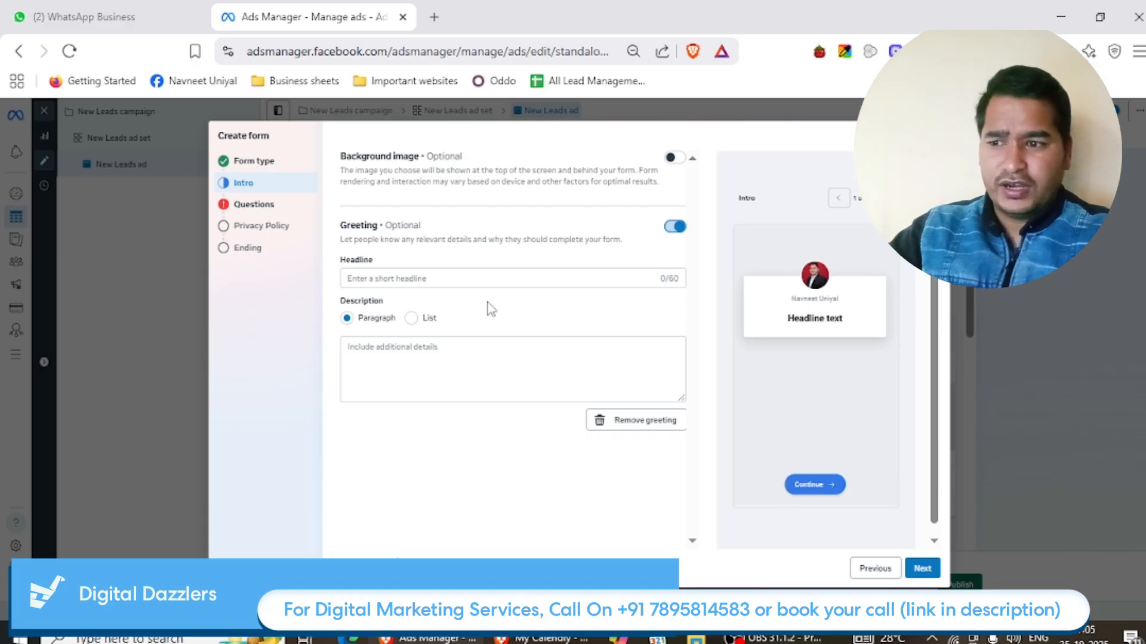
left_click(375, 355)
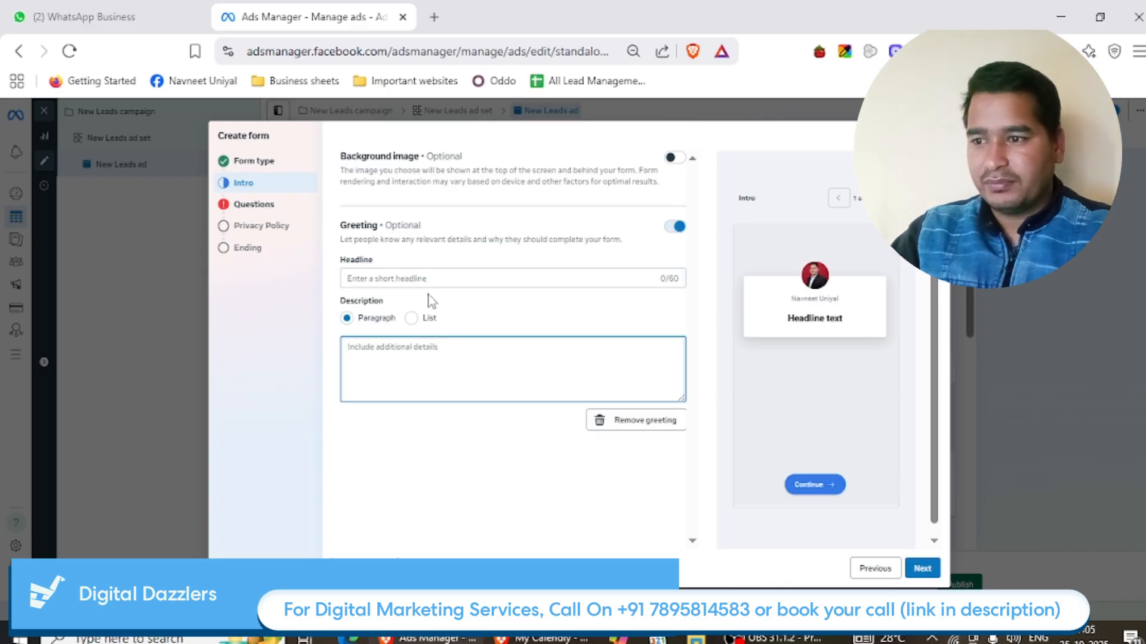
- Add a short-answer question to the form's Questions section
left_click(251, 205)
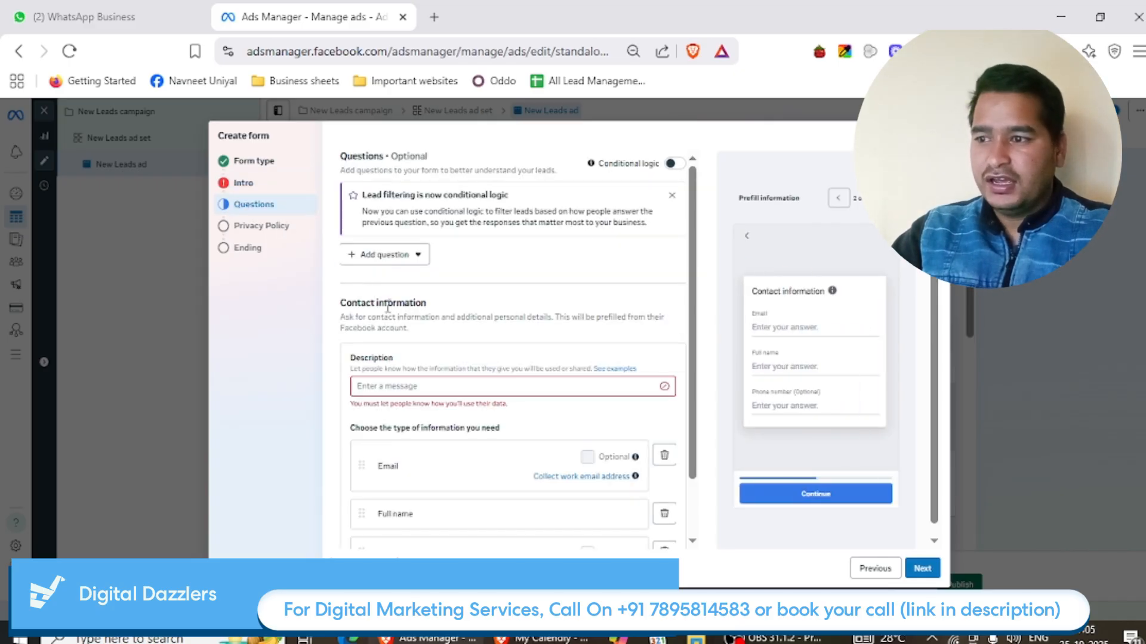
scroll(451, 363, "down", 2)
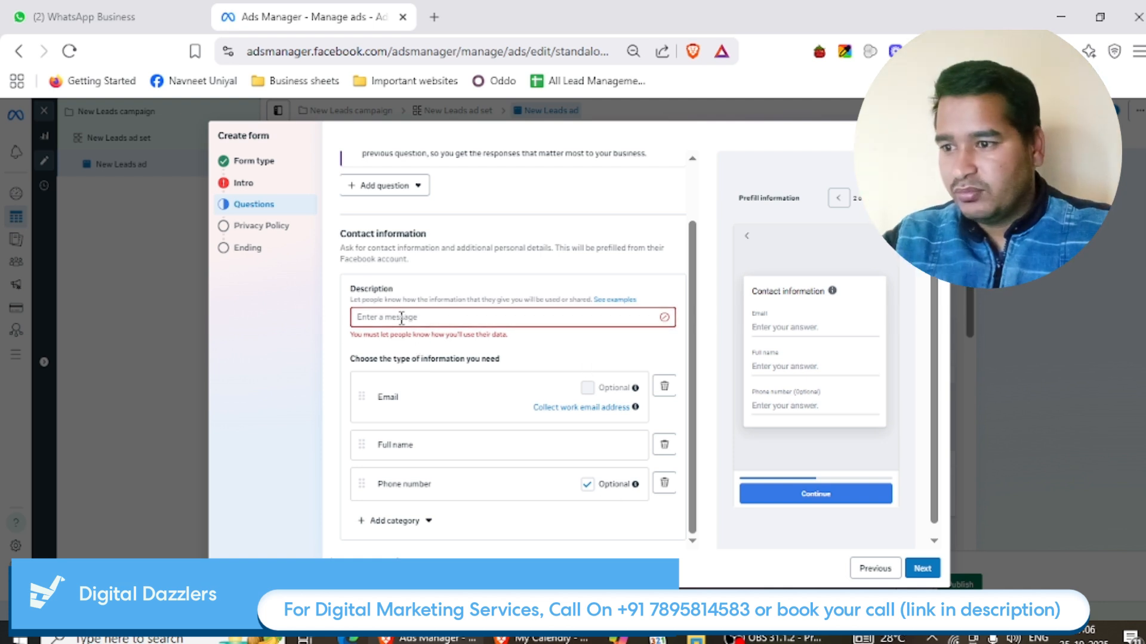
left_click(460, 316)
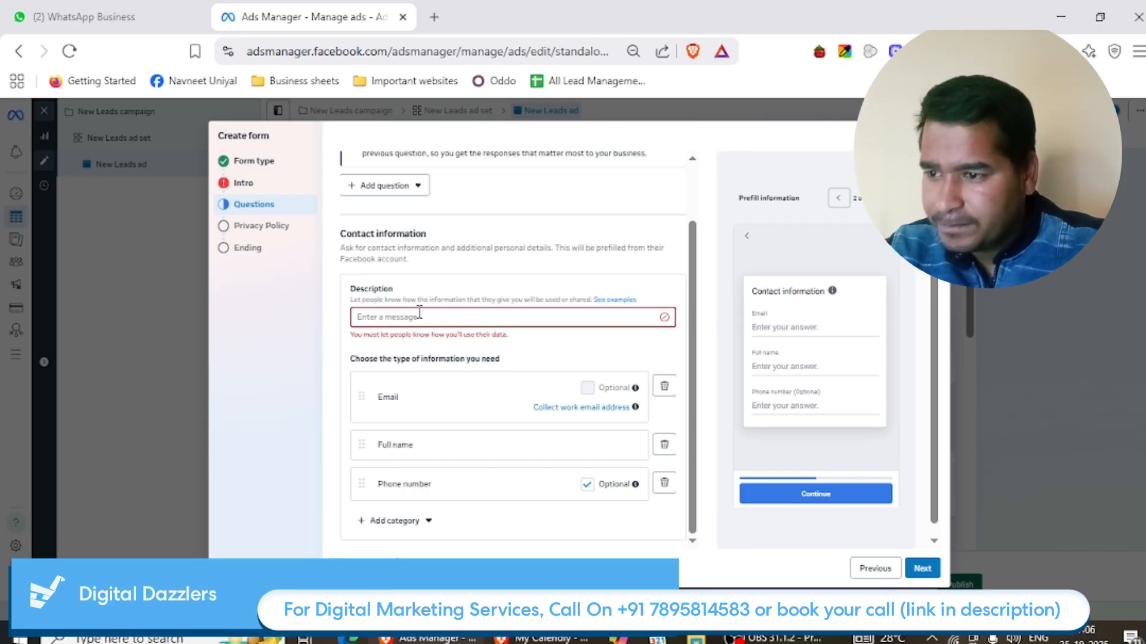
scroll(334, 317, "up", 1)
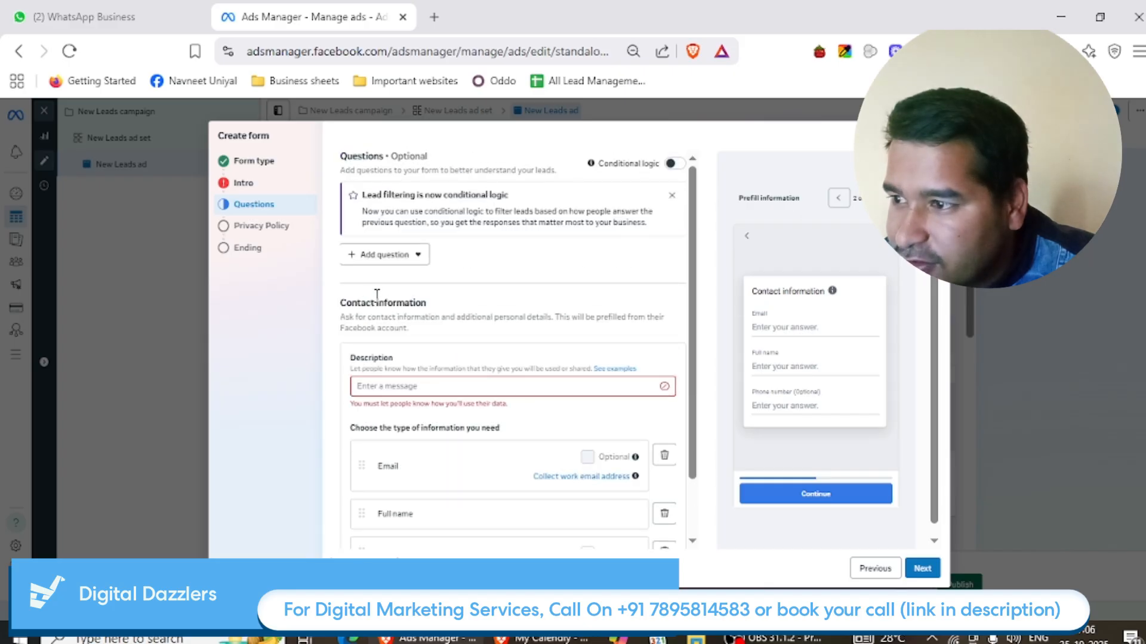
left_click(385, 255)
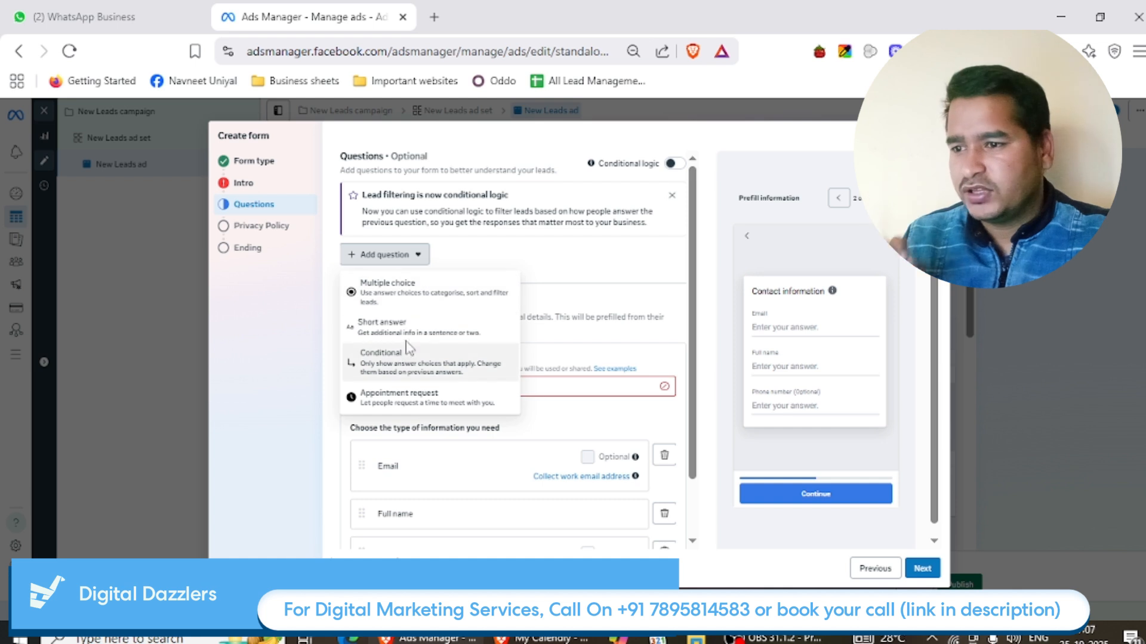
left_click(380, 328)
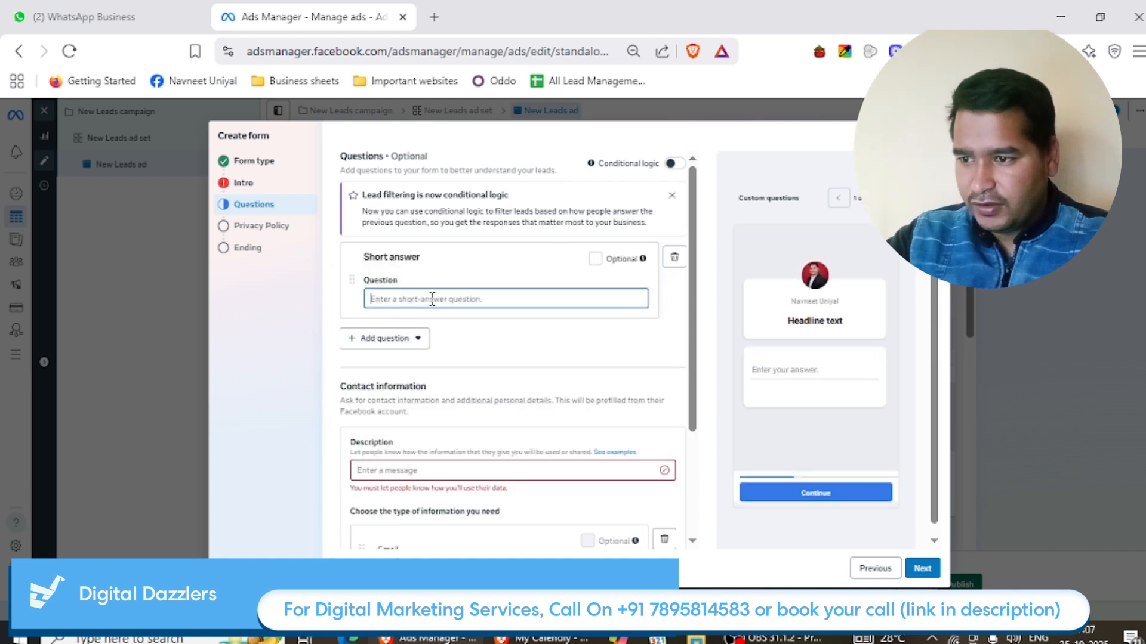
type("what is n")
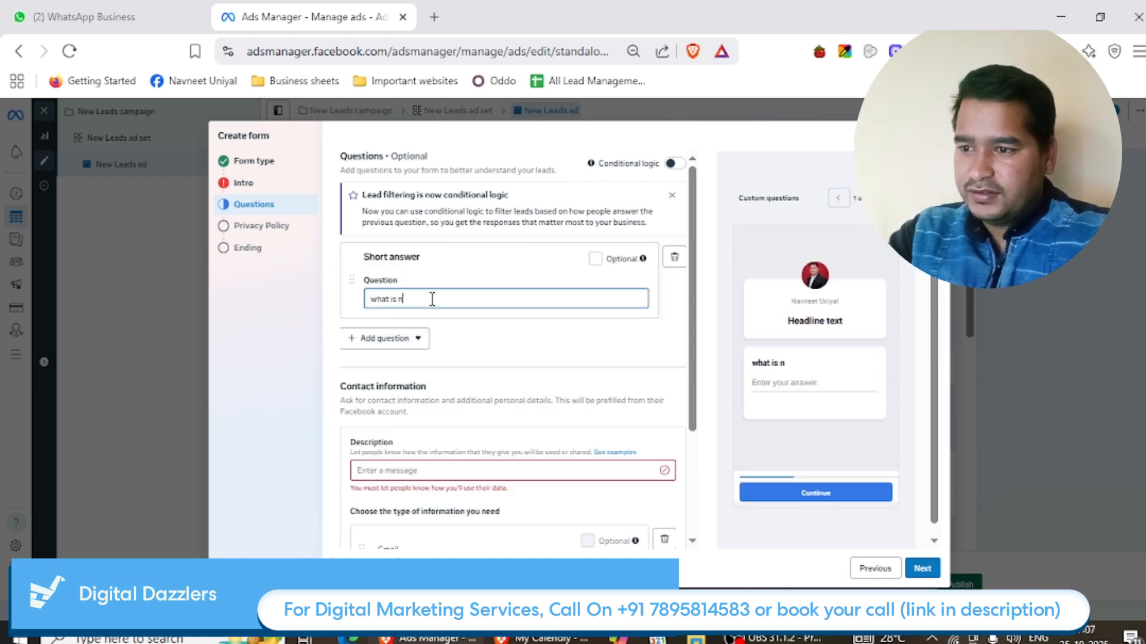
type(" i")
key("BackSpace")
key("BackSpace")
key("BackSpace")
key("BackSpace")
key("BackSpace")
key("BackSpace")
- Enter "How long have you been facing back pain?" as the short-answer question
type("Ho")
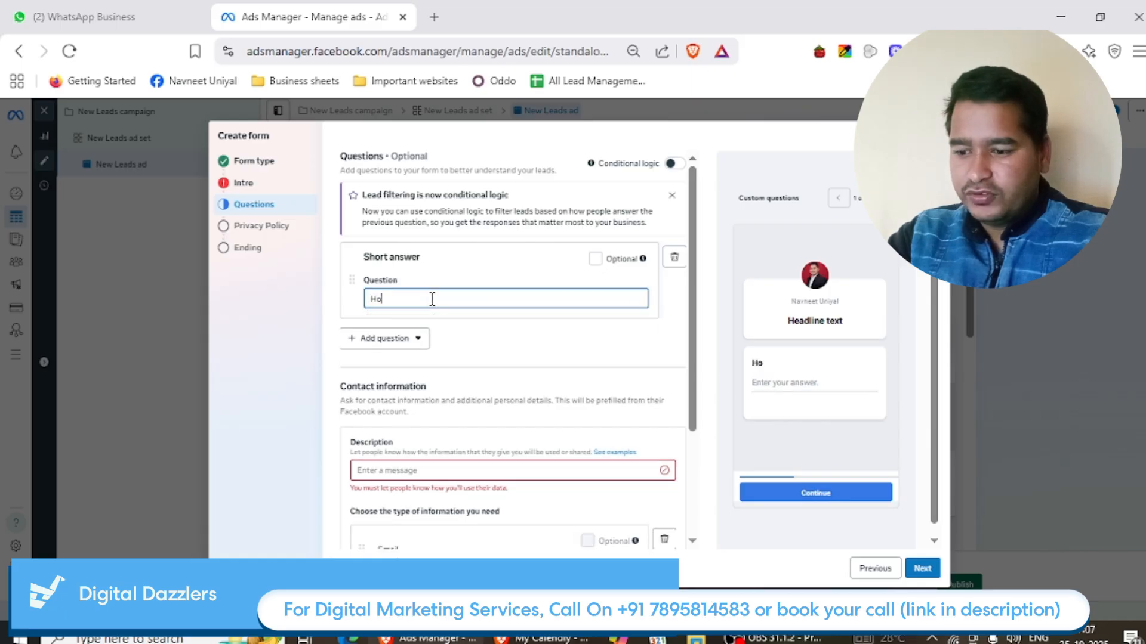
type("w long have")
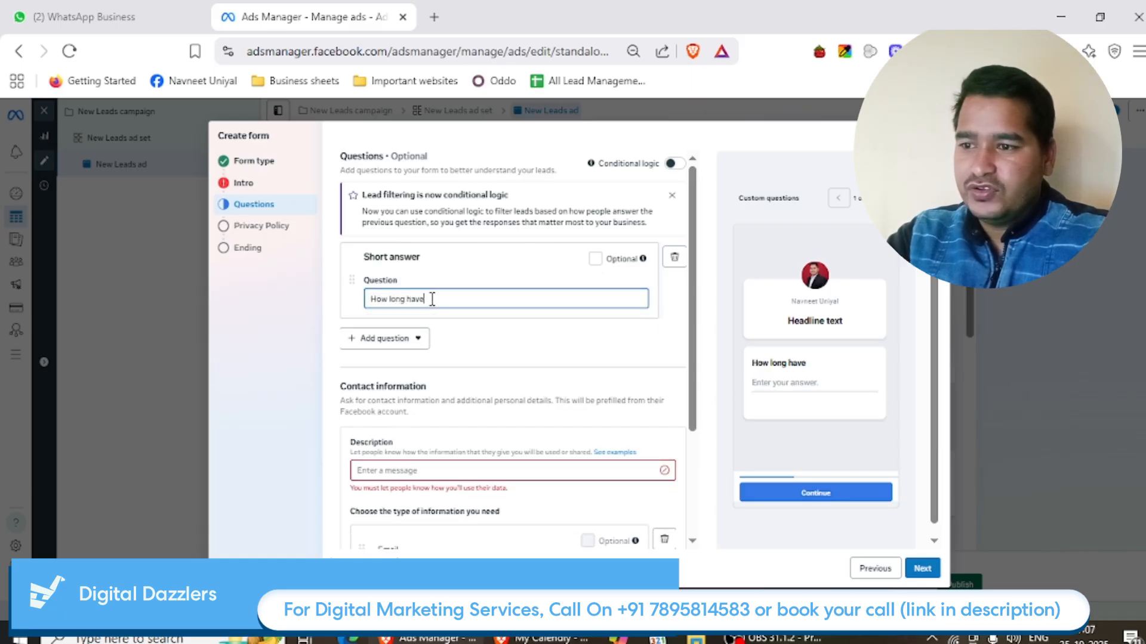
type(" you been d")
key("BackSpace")
type("facing")
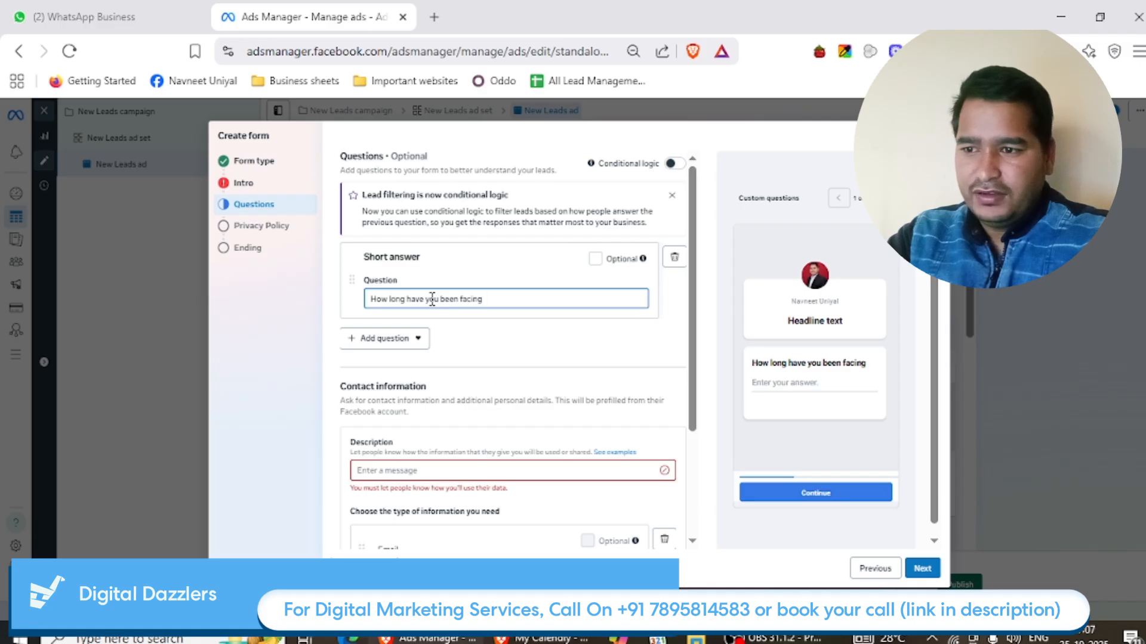
type(" back pain?")
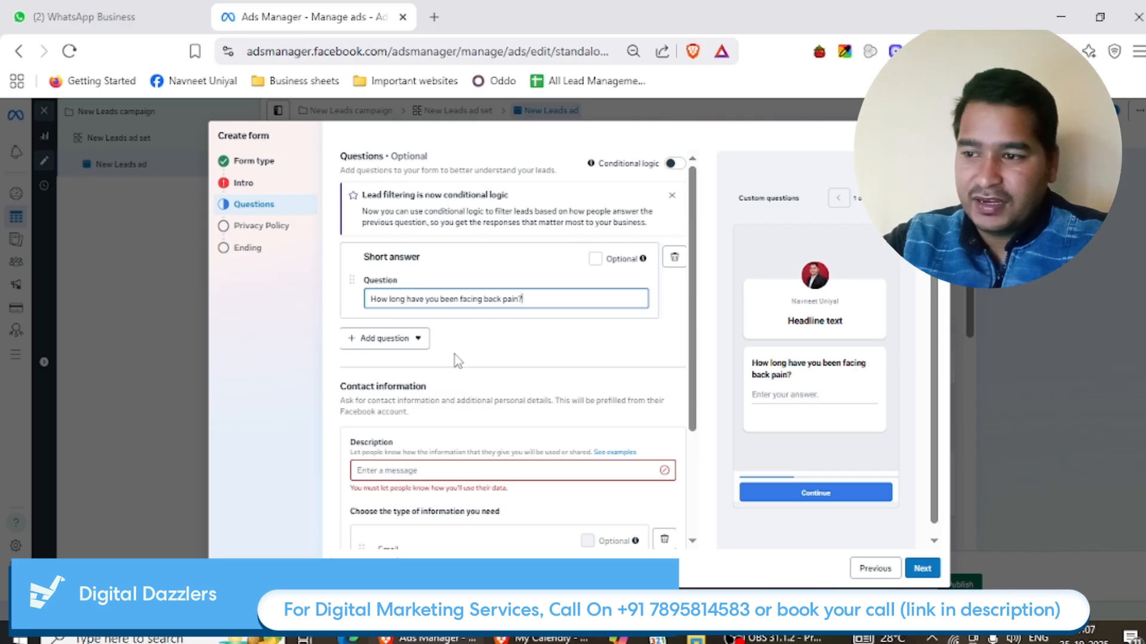
- Add a multiple-choice question that reuses the short-answer question's text, "How long have you been facing back pain?"
left_click(412, 343)
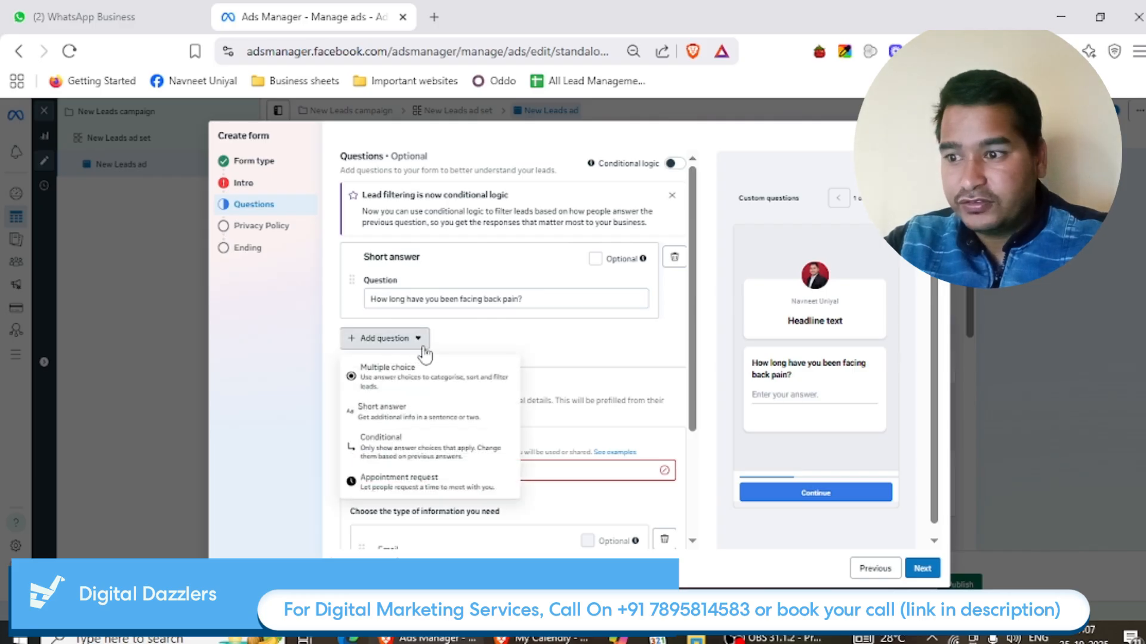
triple_click(517, 299)
key("ctrl+c")
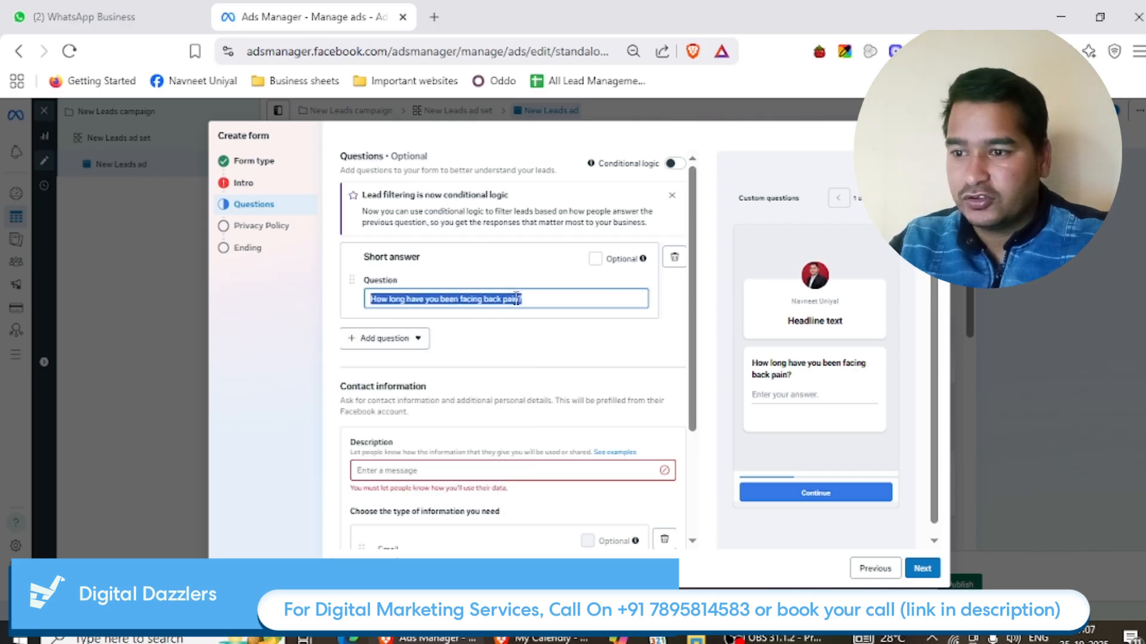
left_click(391, 337)
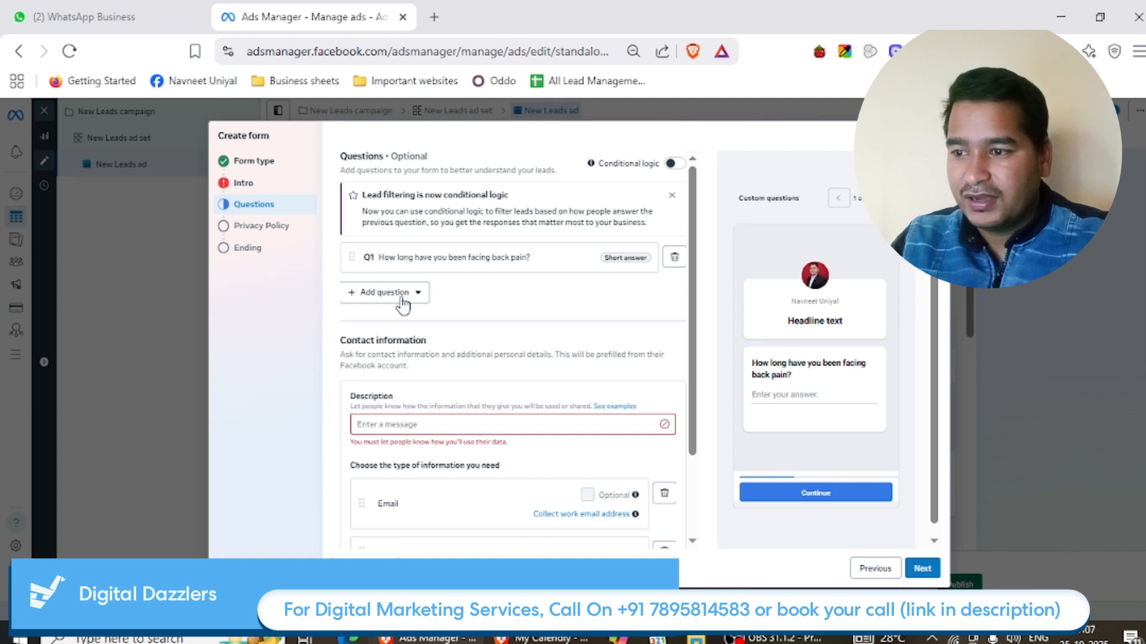
left_click(398, 293)
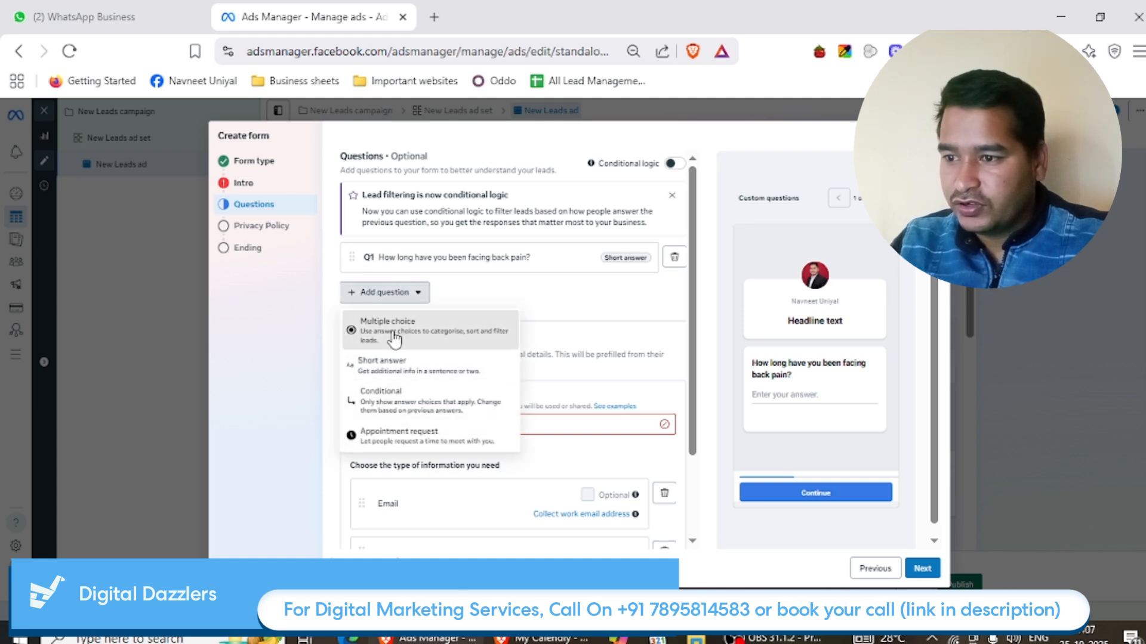
left_click(399, 330)
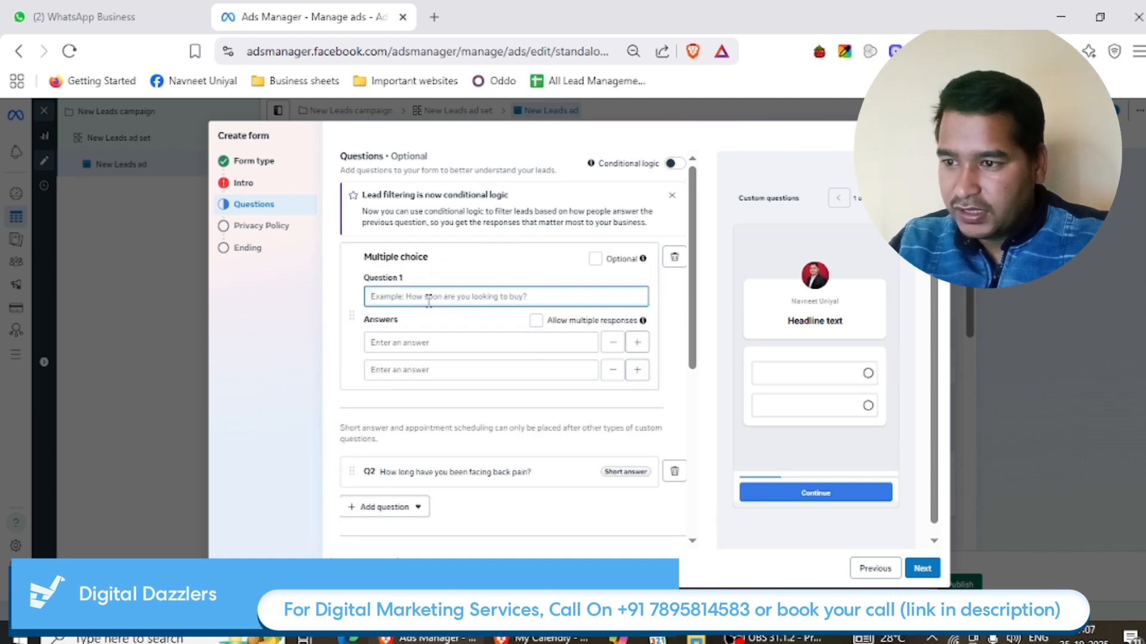
key("ctrl+v")
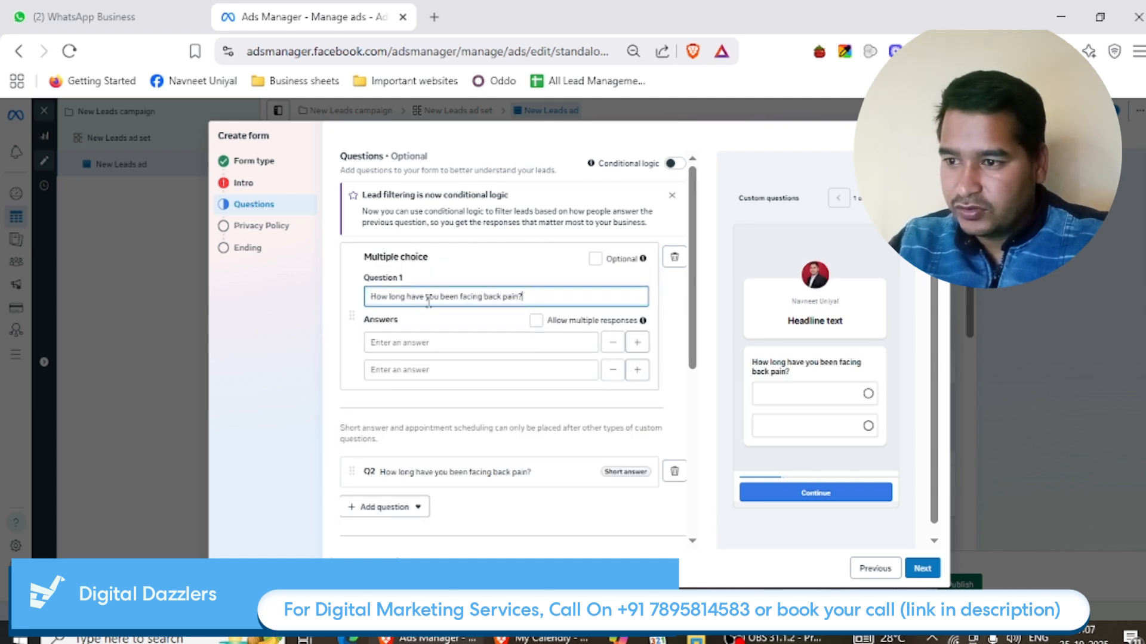
- Give the multiple-choice question three answers: "1 month", "6 month" and "more than 6 month"
left_click(445, 338)
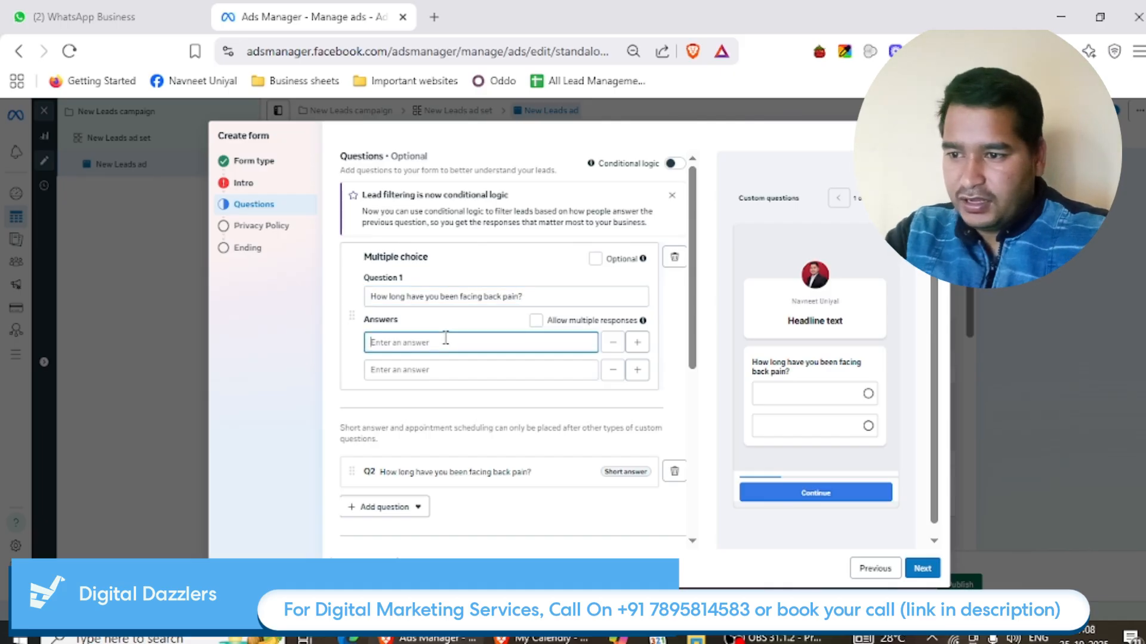
type("1 mon")
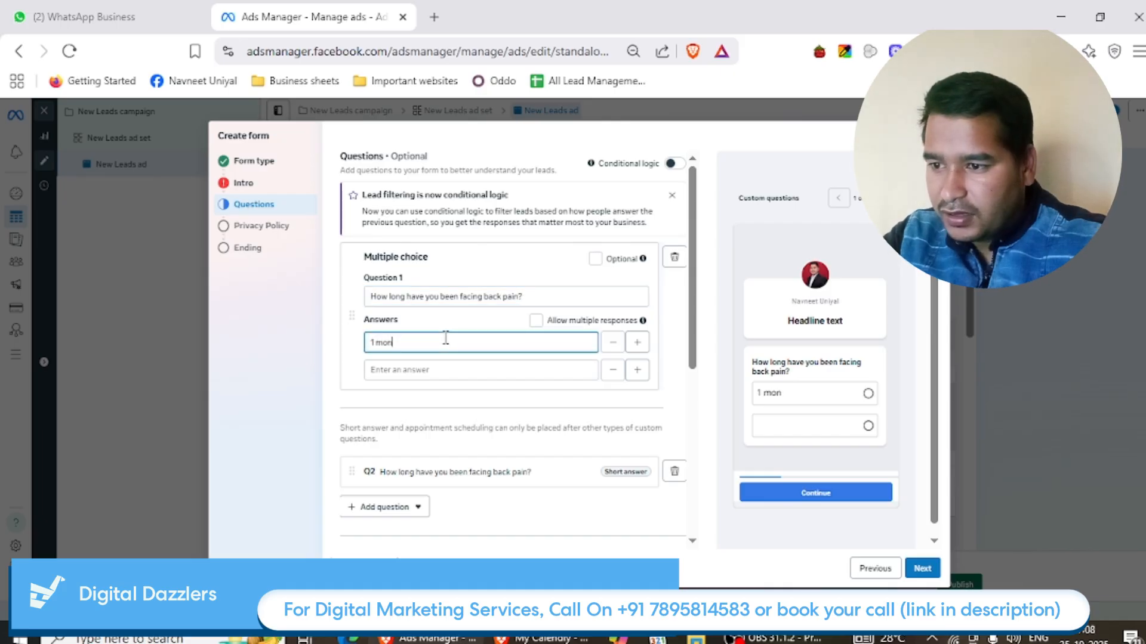
type("th")
left_click(409, 375)
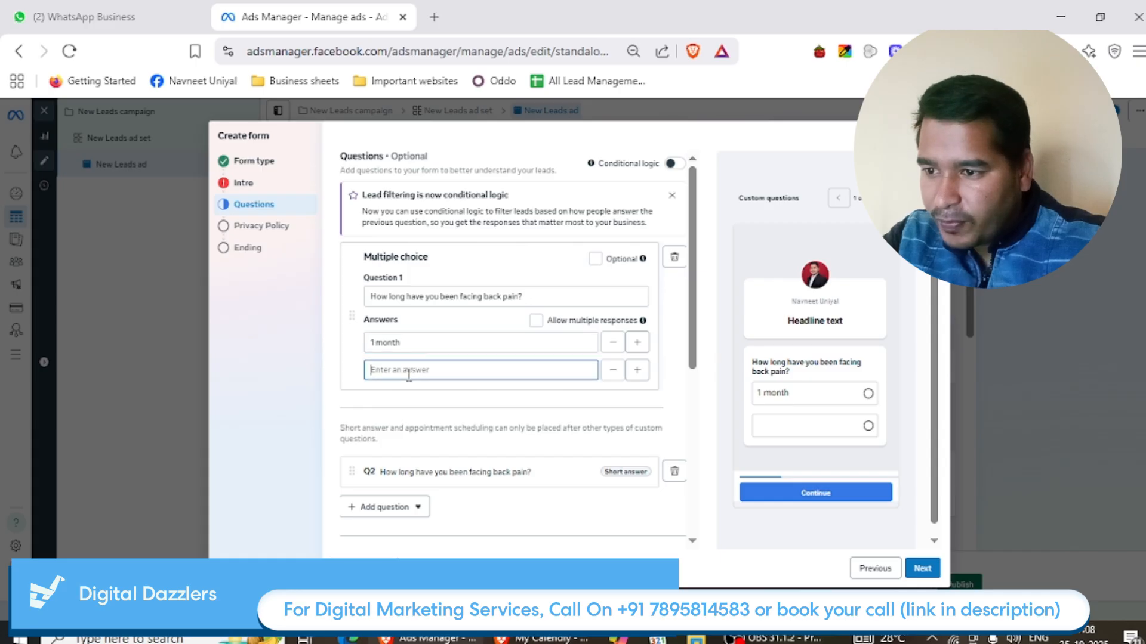
type("6")
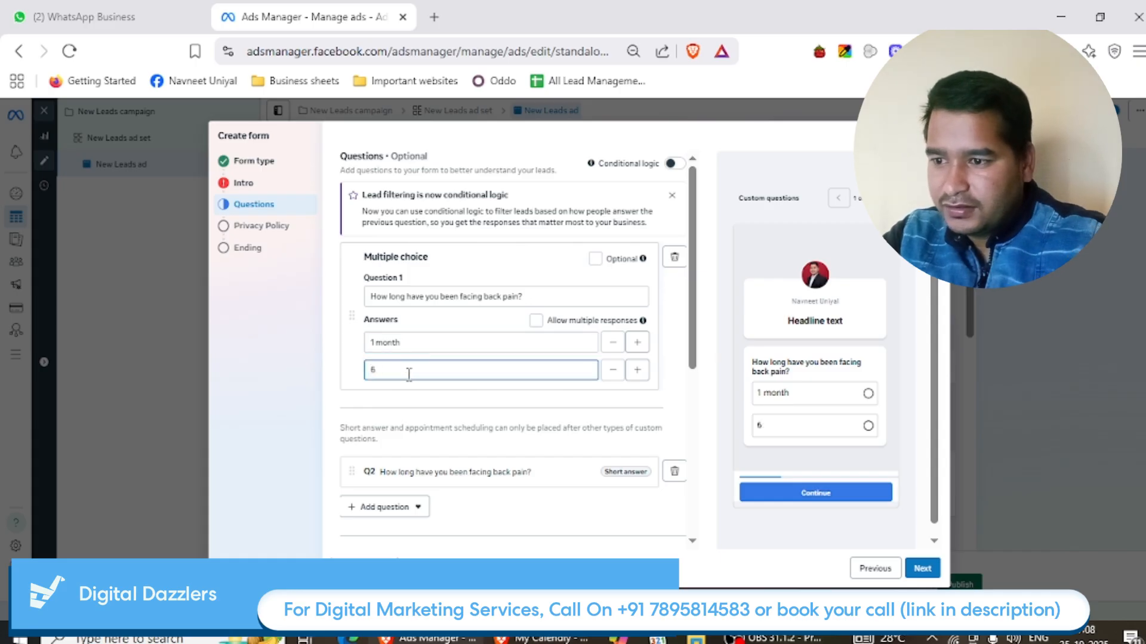
type(" month")
left_click(637, 370)
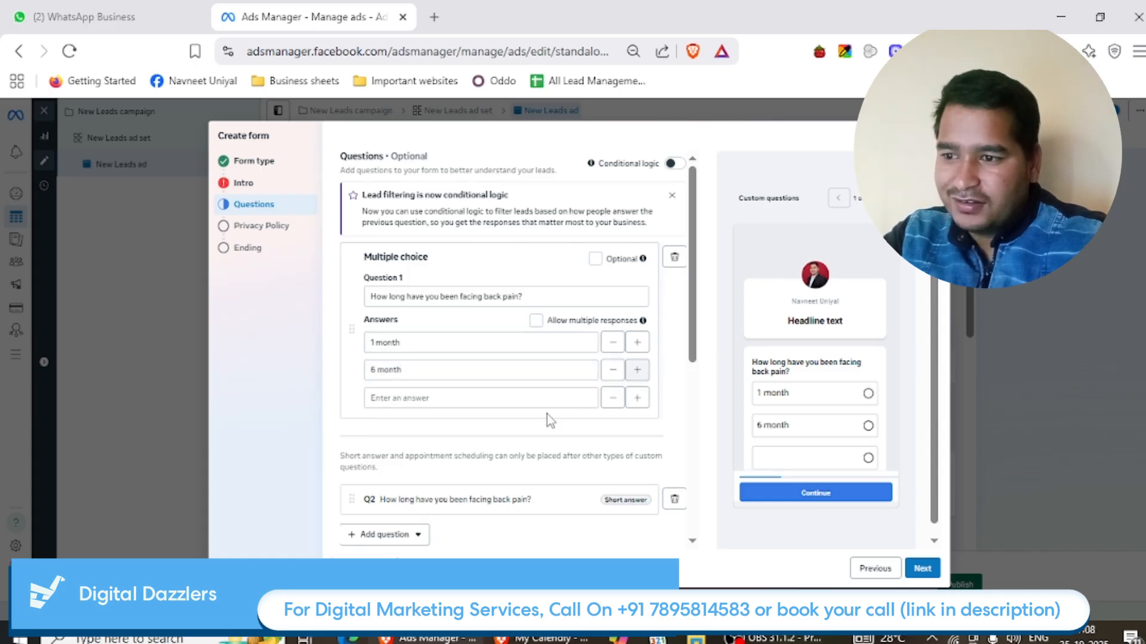
left_click(496, 396)
type("more th")
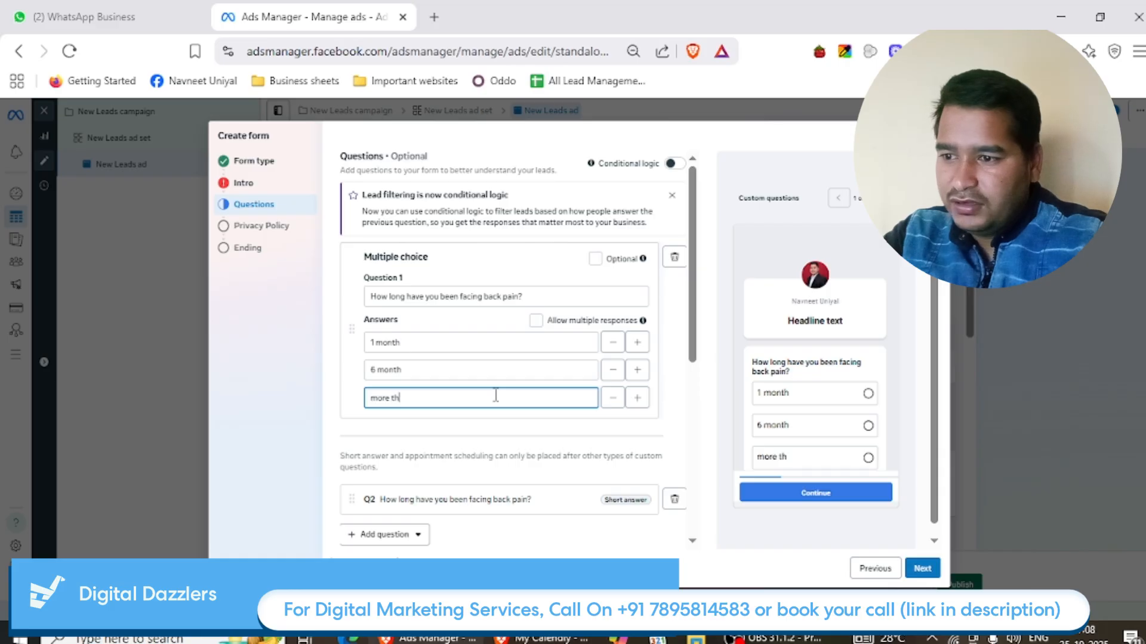
type("an 6 month")
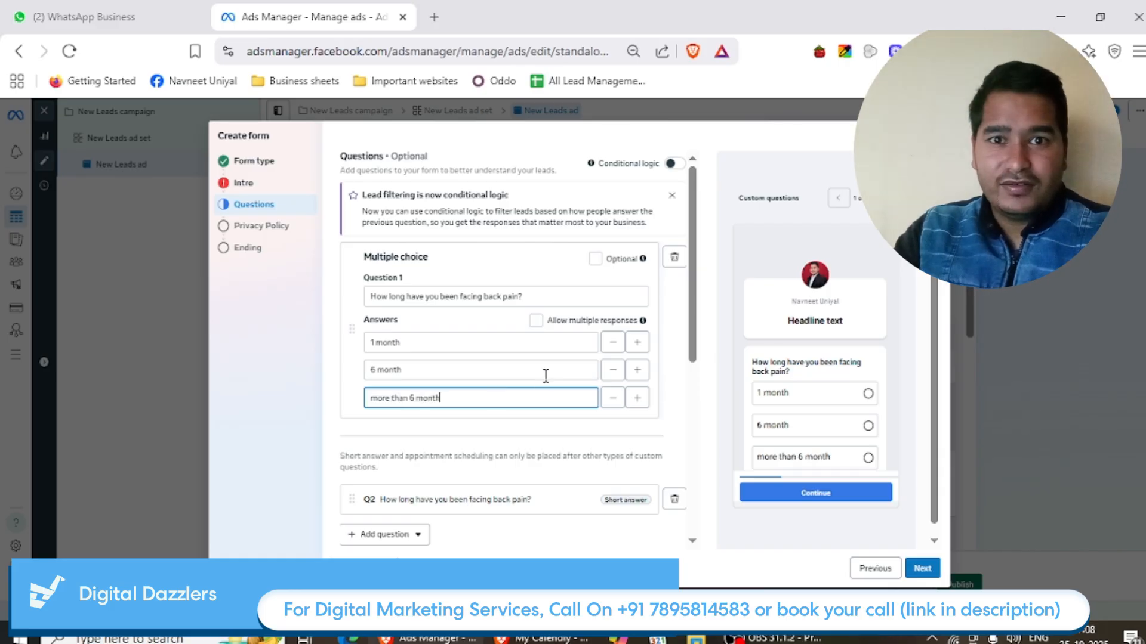
- Turn off the optional privacy policy link in the form's Privacy Policy section
left_click(279, 228)
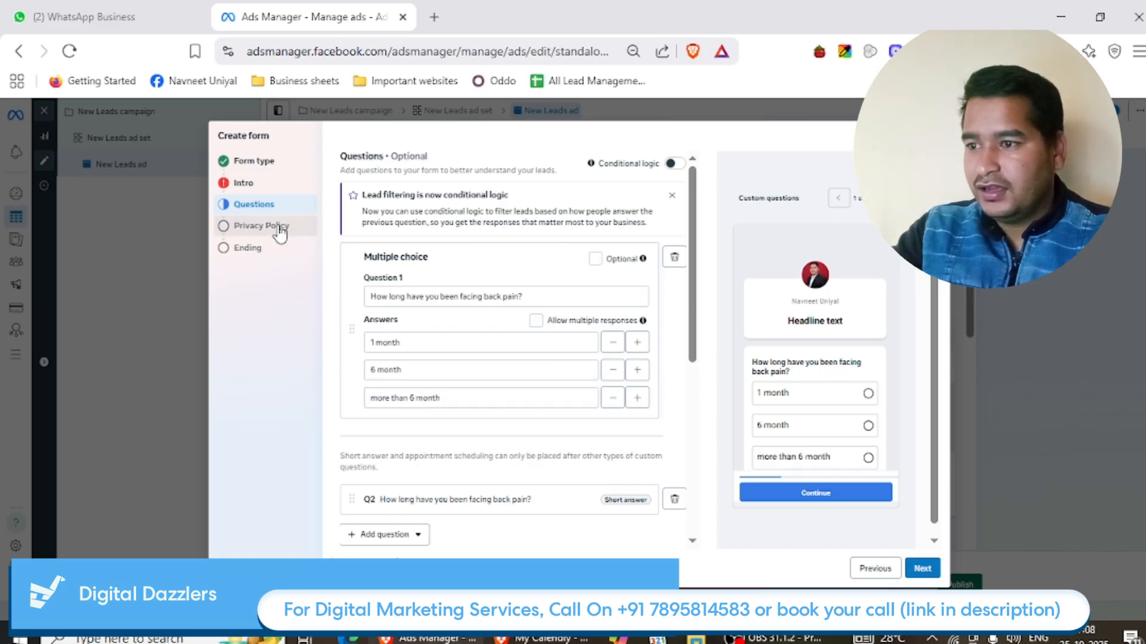
left_click(681, 157)
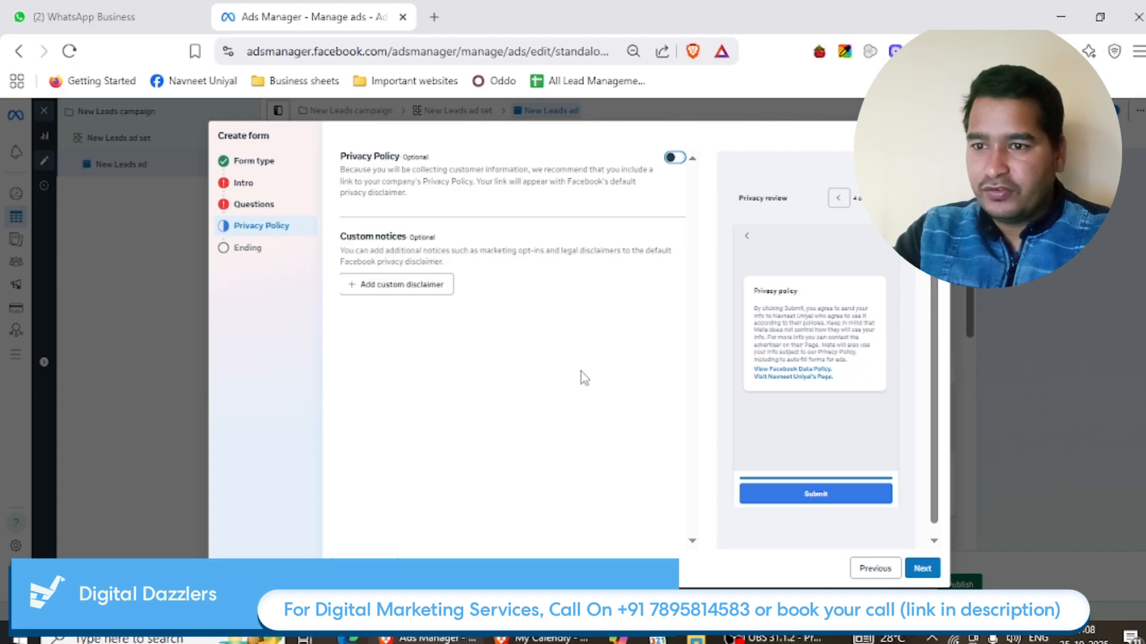
- Set the headline of the form's ending message to "just one more step"
left_click(226, 247)
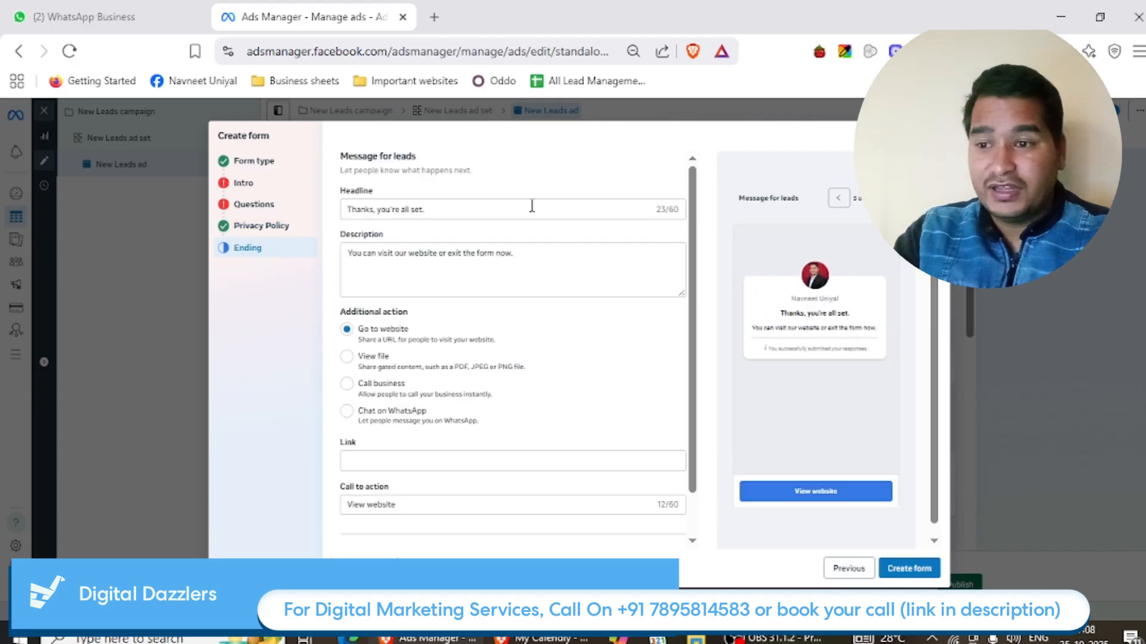
left_click_drag(351, 211, 458, 207)
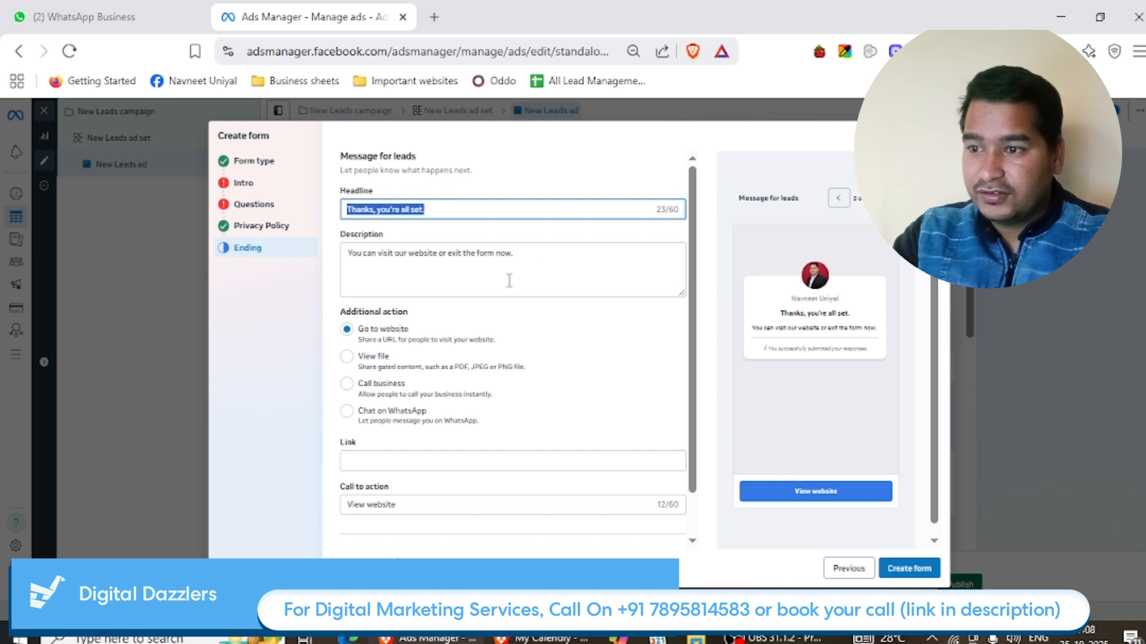
triple_click(552, 250)
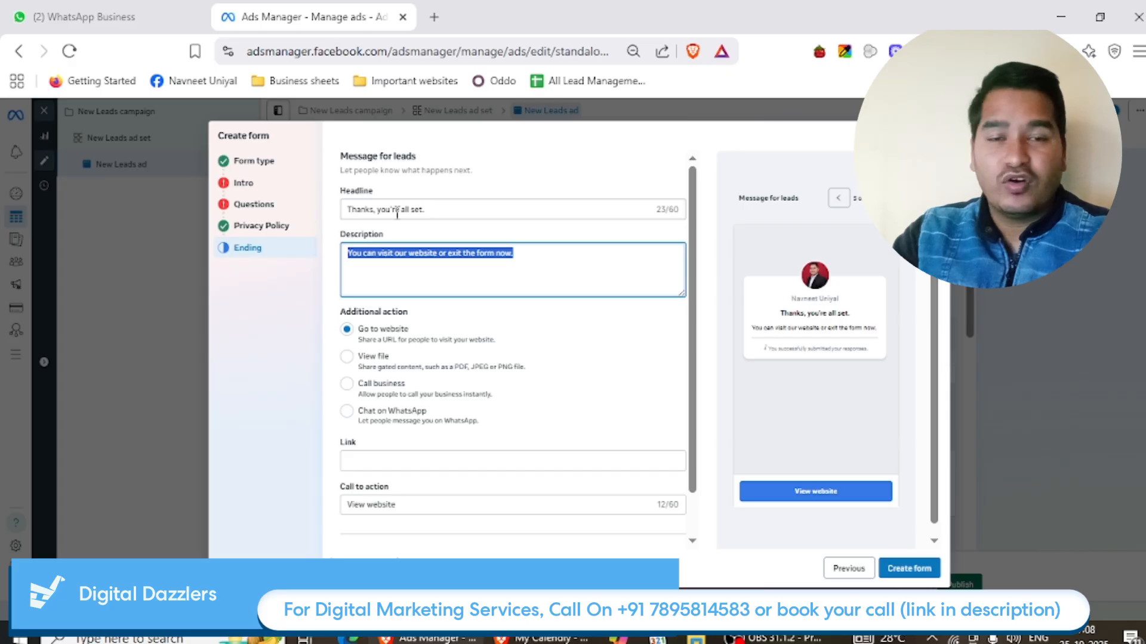
triple_click(441, 210)
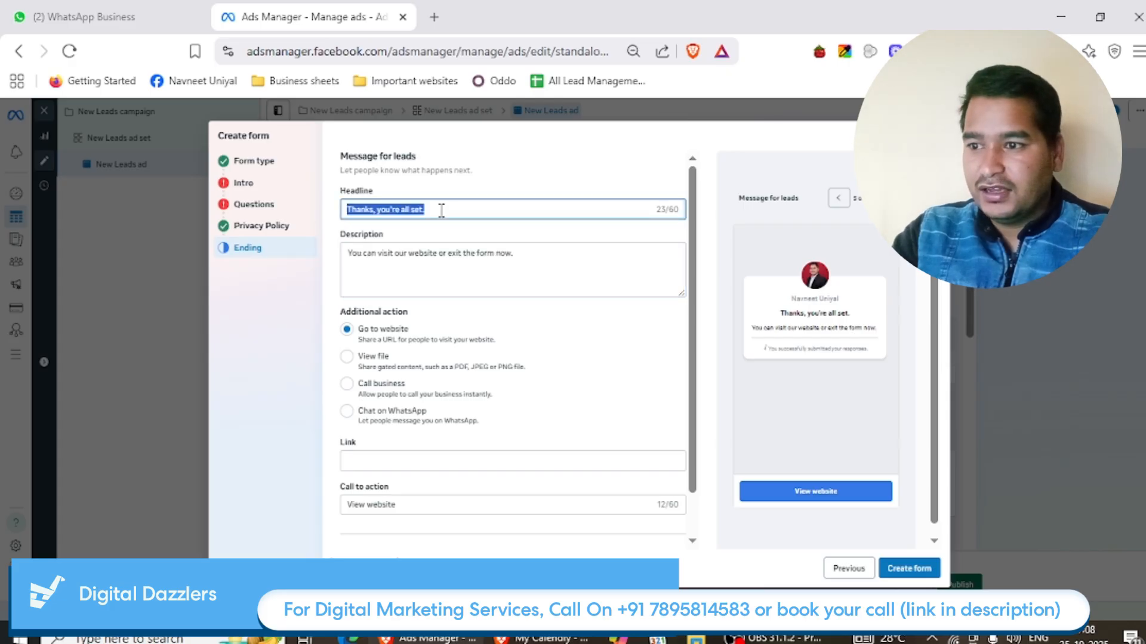
type("just one m")
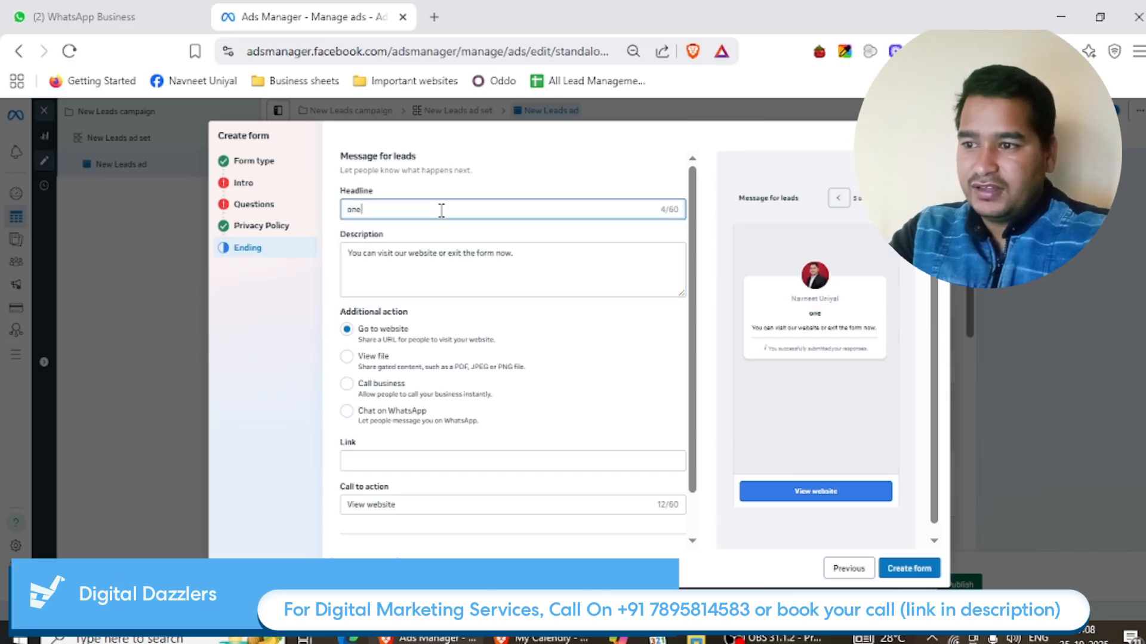
type("ore step")
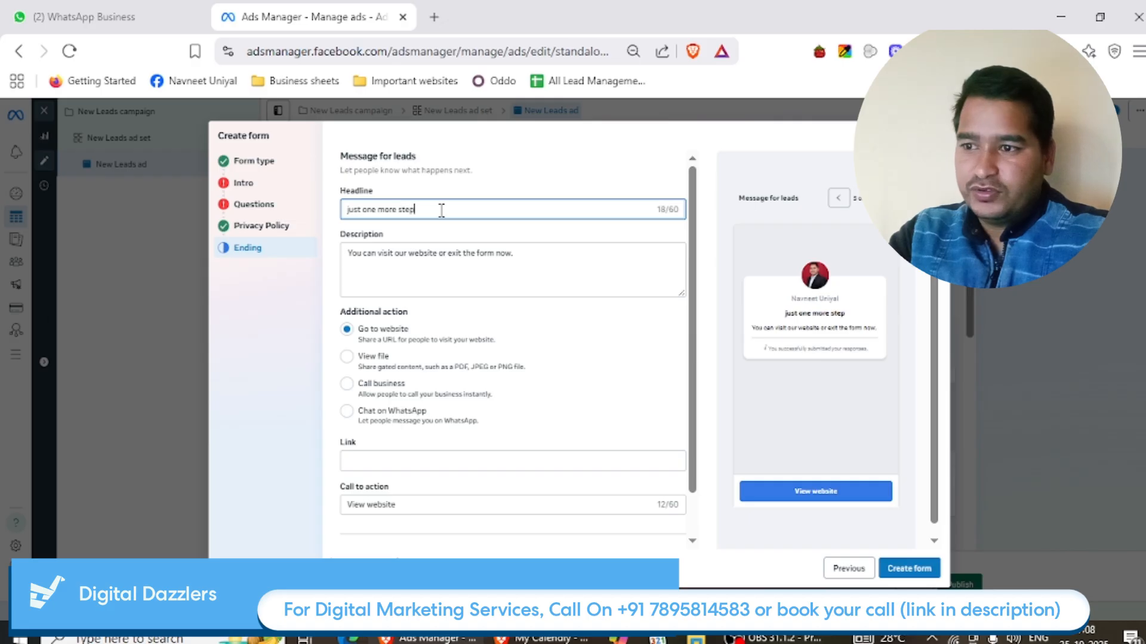
- Replace the ending message's description with "join our whatsapp group to get updates"
triple_click(422, 264)
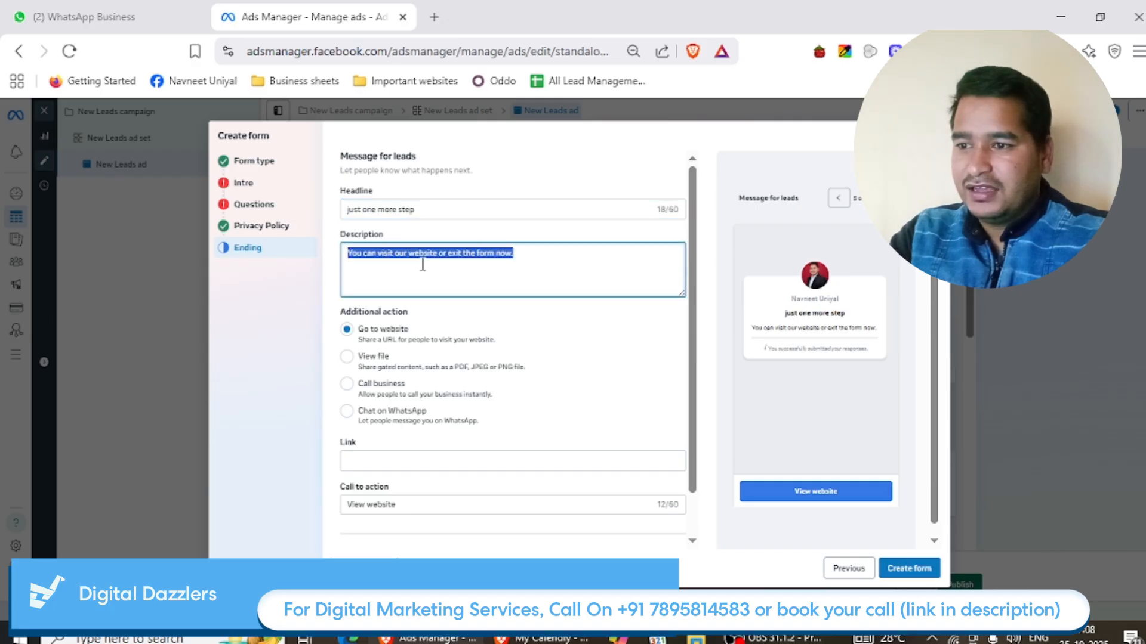
type("join ou")
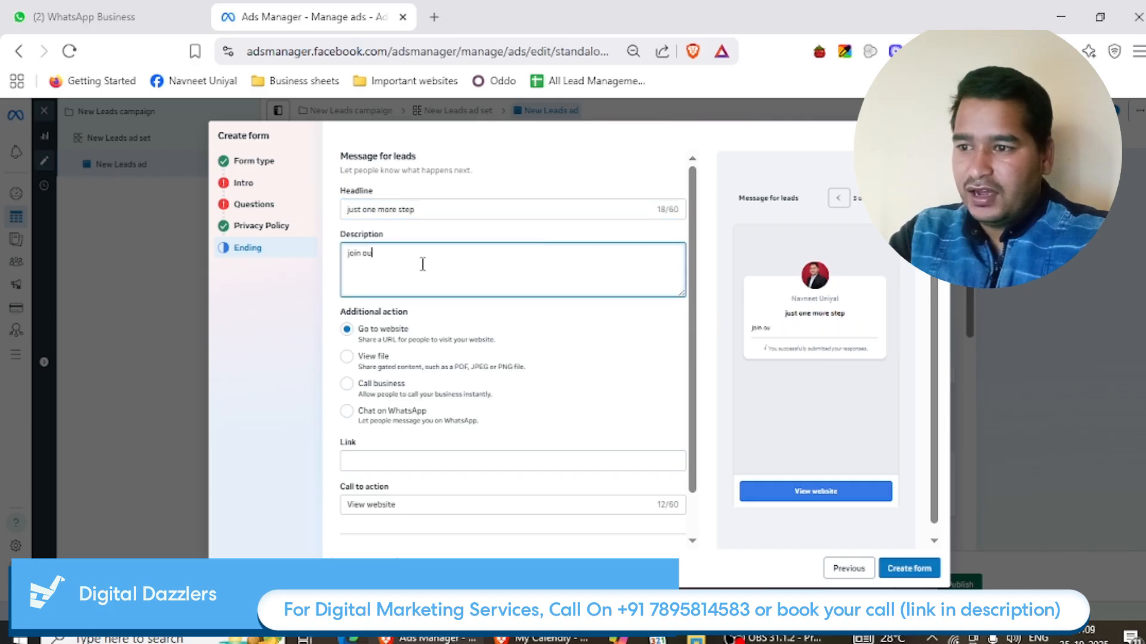
type("r whatsapp group")
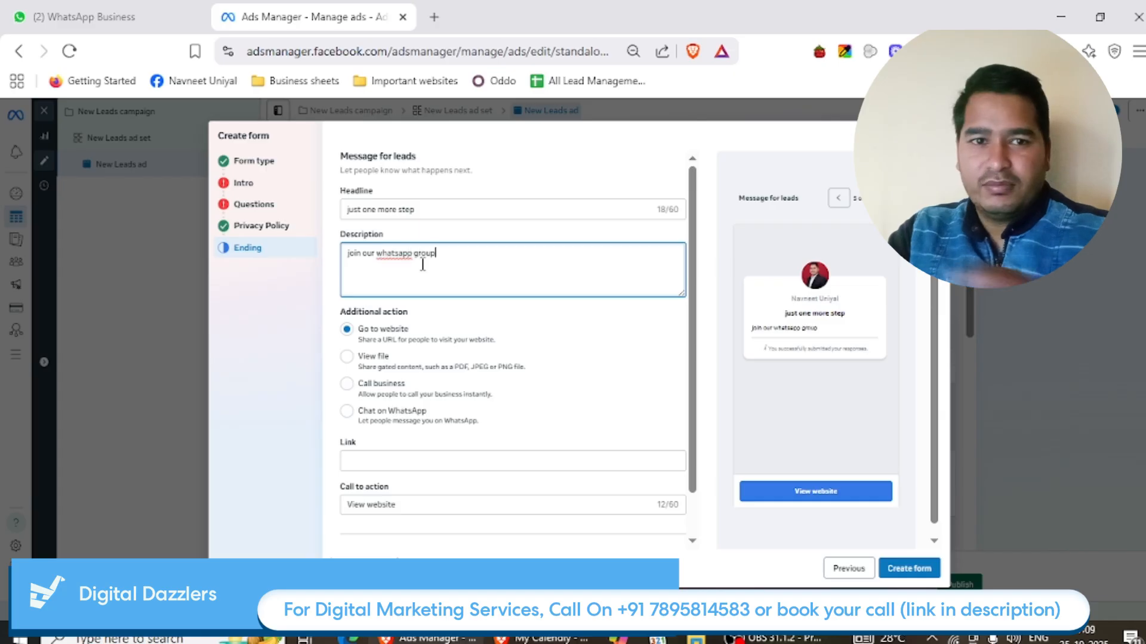
type(" to g")
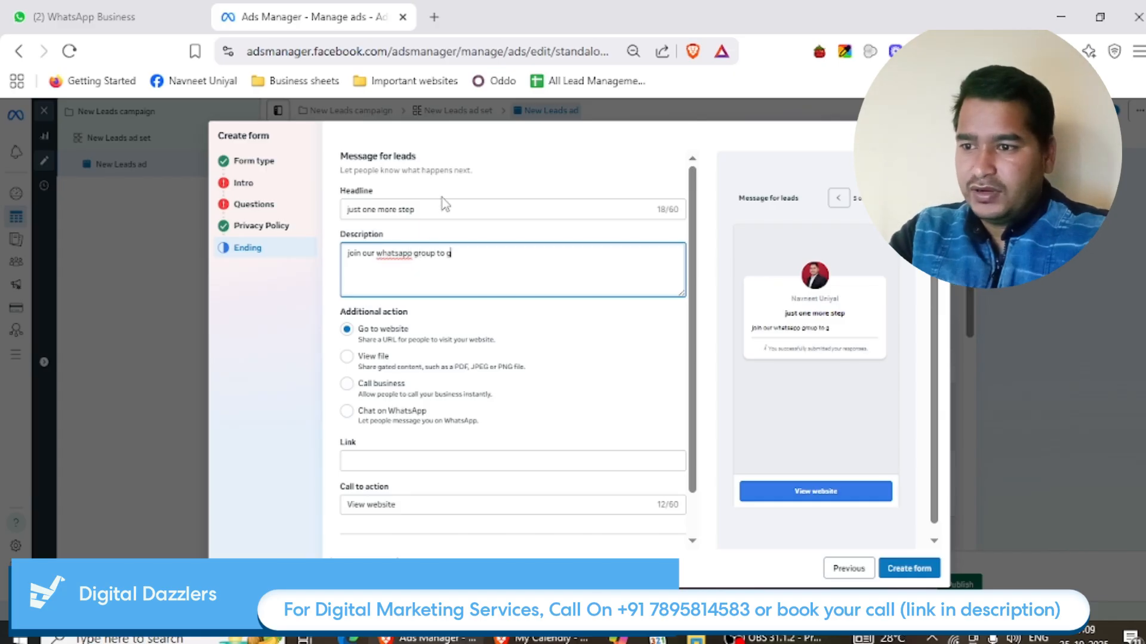
type("et updates")
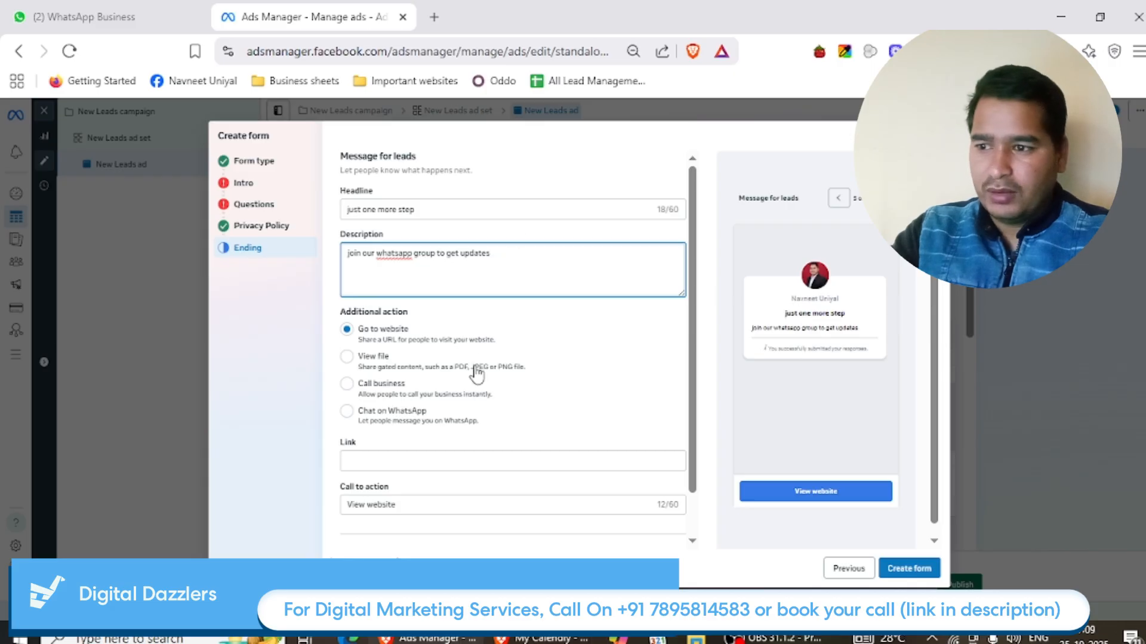
- Set the ending message's call to action to "join the whatsapp group"
scroll(474, 373, "down", 1)
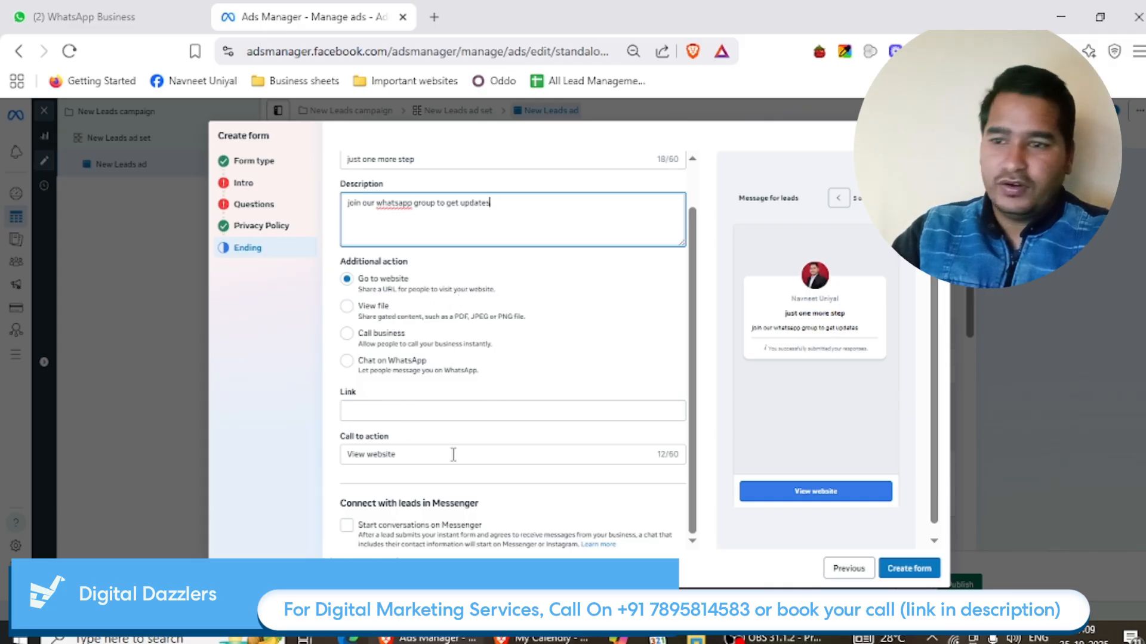
left_click(365, 413)
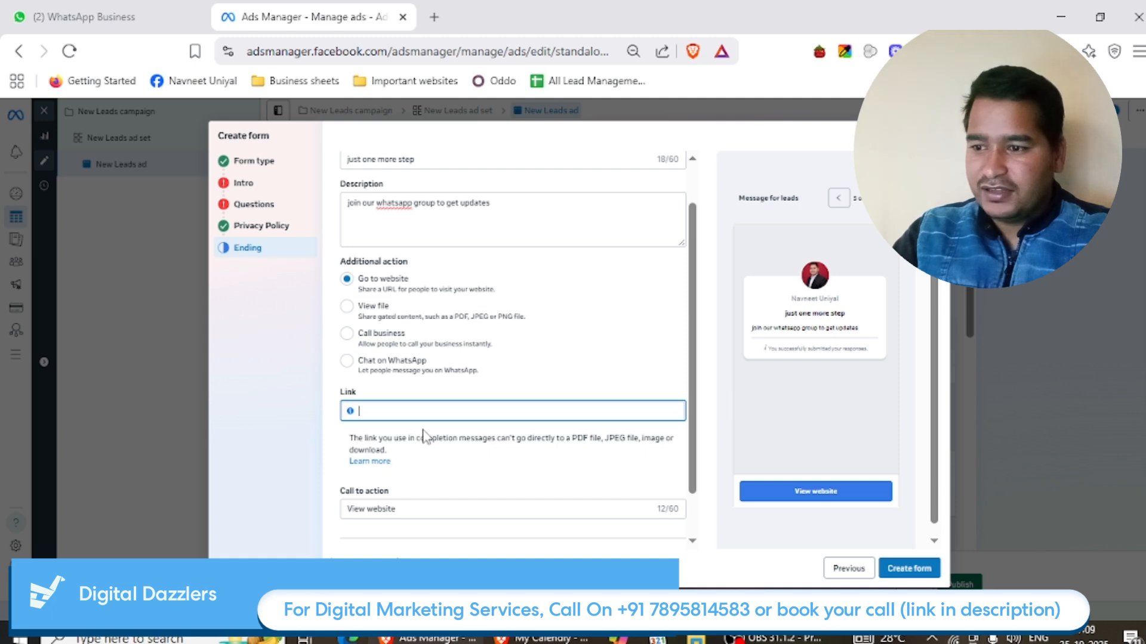
scroll(427, 442, "down", 1)
left_click(491, 453)
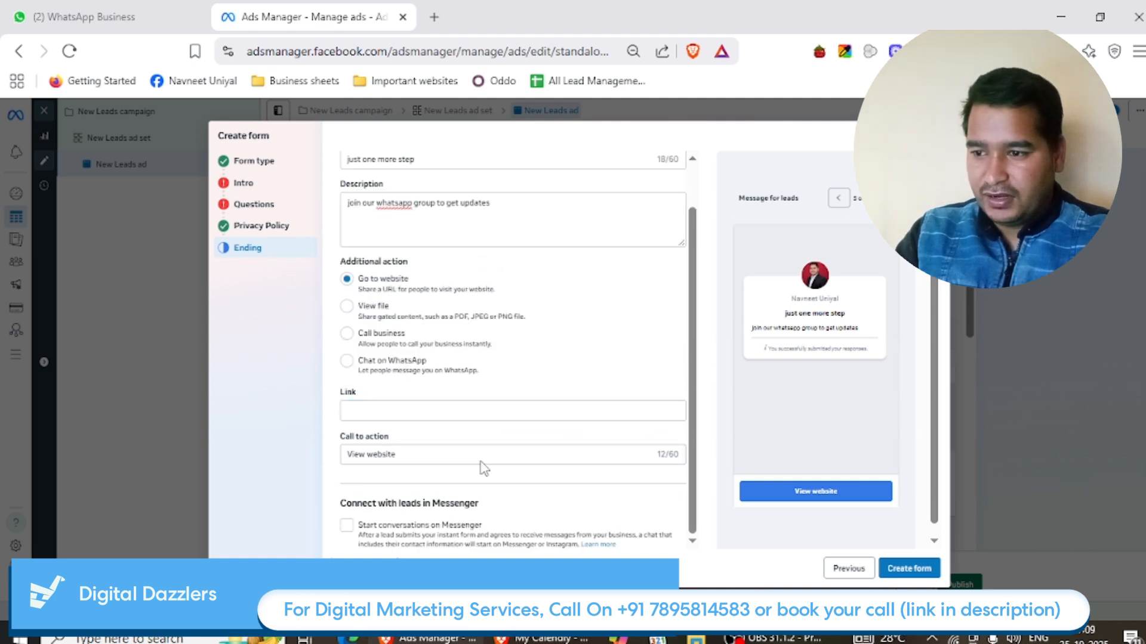
triple_click(479, 454)
key("BackSpace")
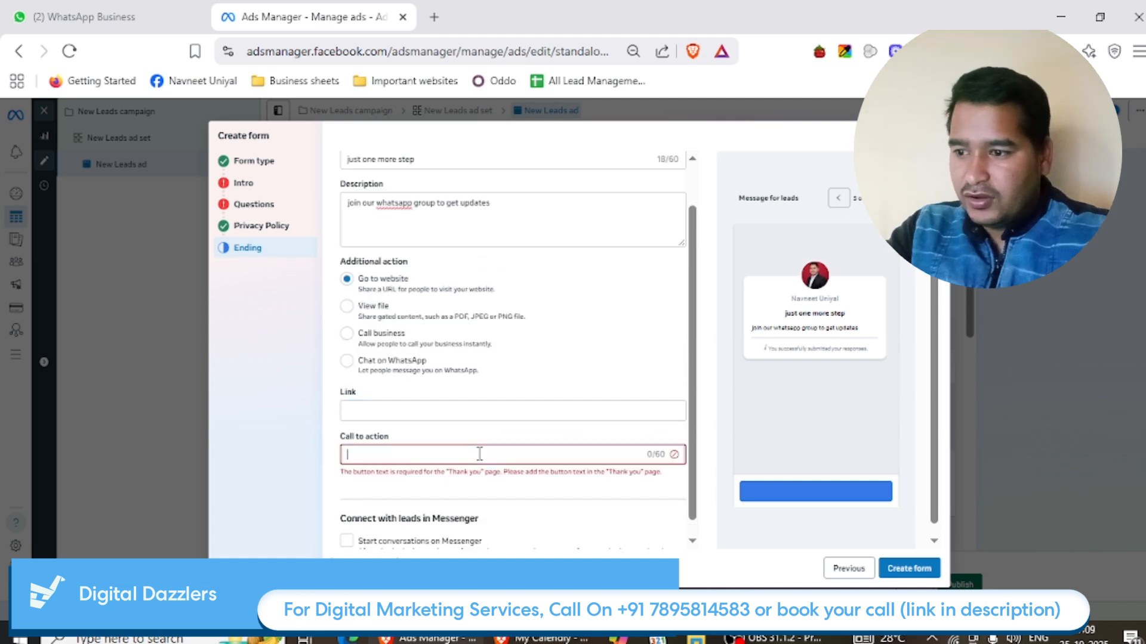
type("join")
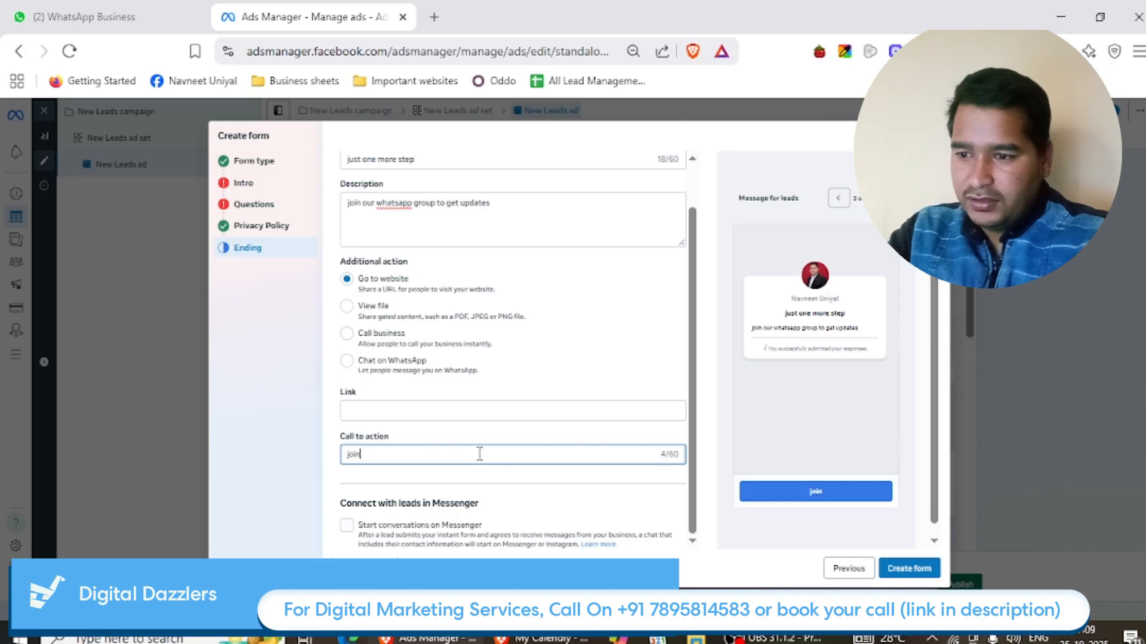
type("iini the")
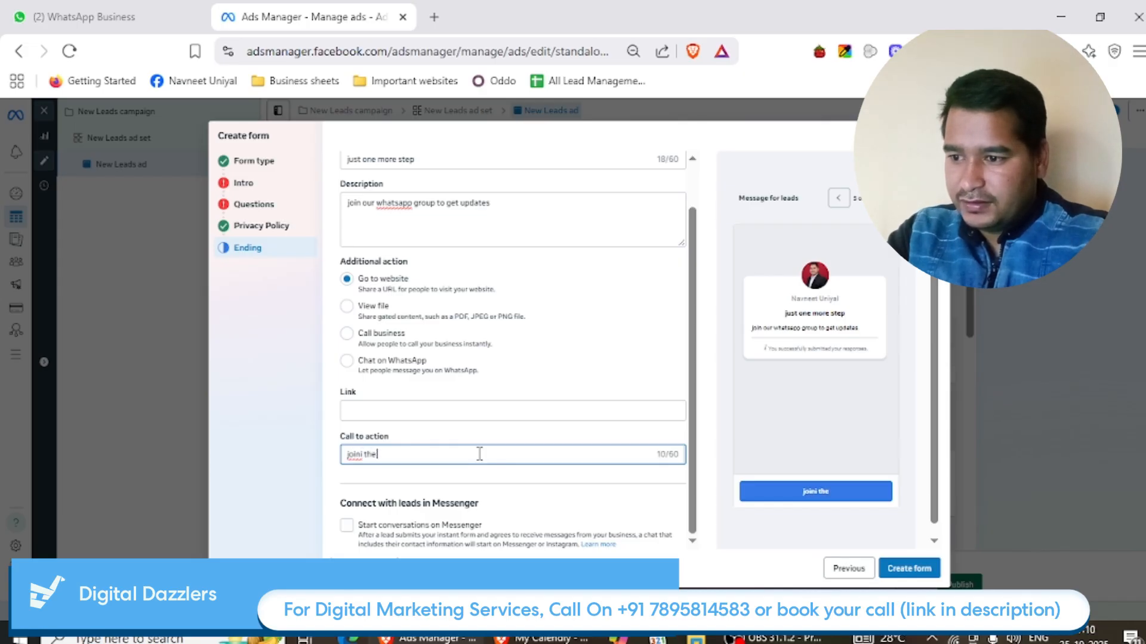
key("BackSpace")
key("BackSpace")
key("BackSpace")
key("BackSpace")
key("BackSpace")
type("the whas")
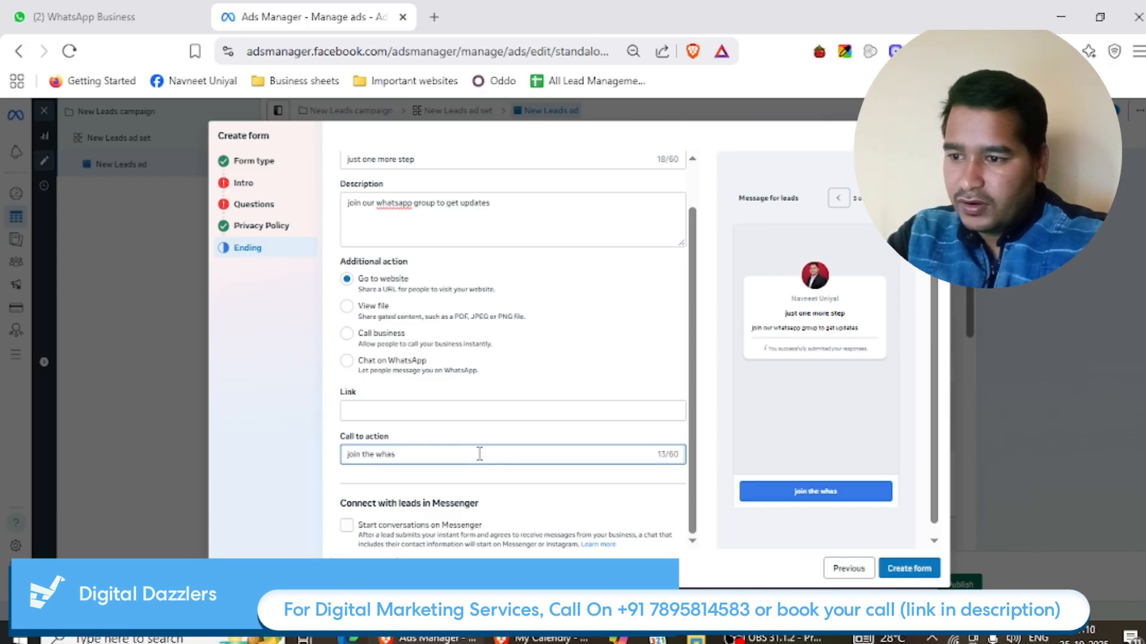
key("BackSpace")
type("tsapp")
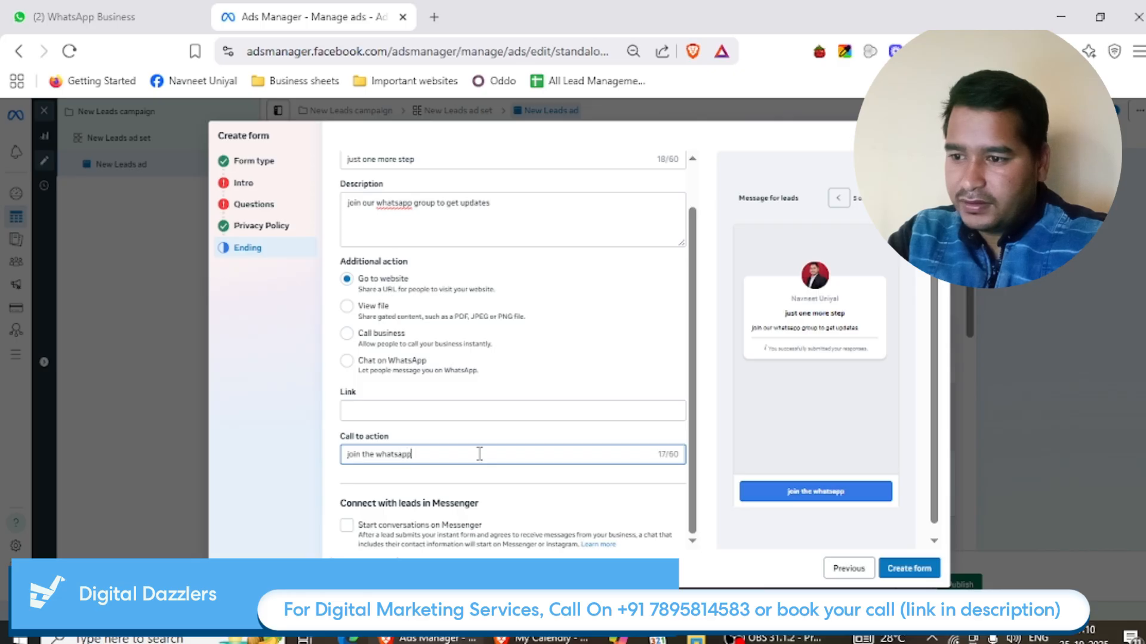
type(" group")
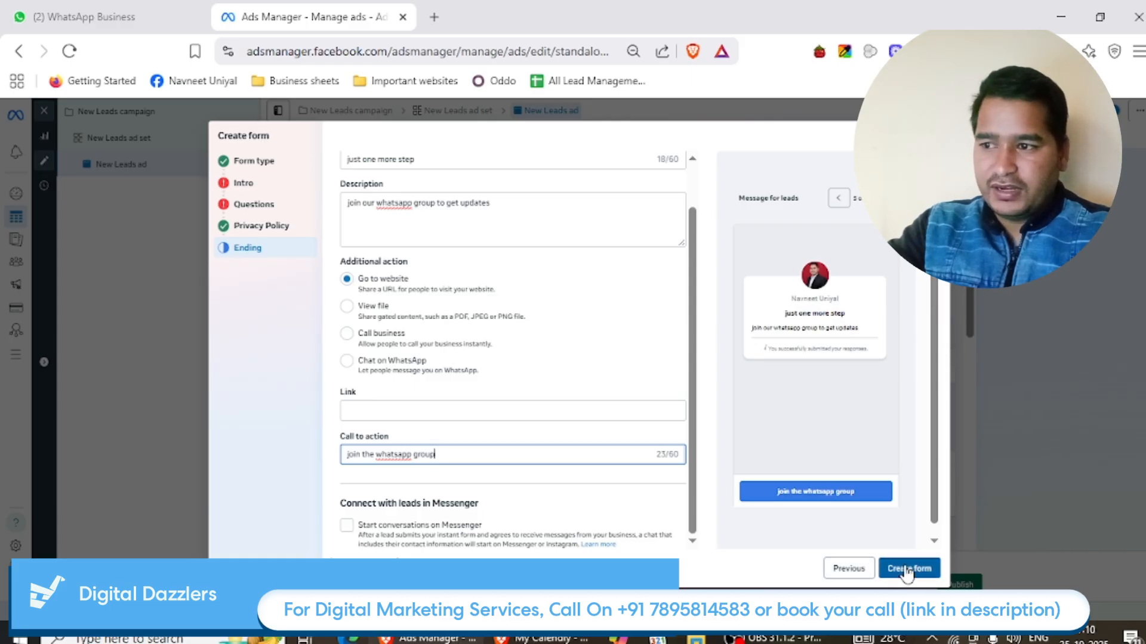
- Delete the short-answer question about back pain from the form's Questions section
left_click(246, 187)
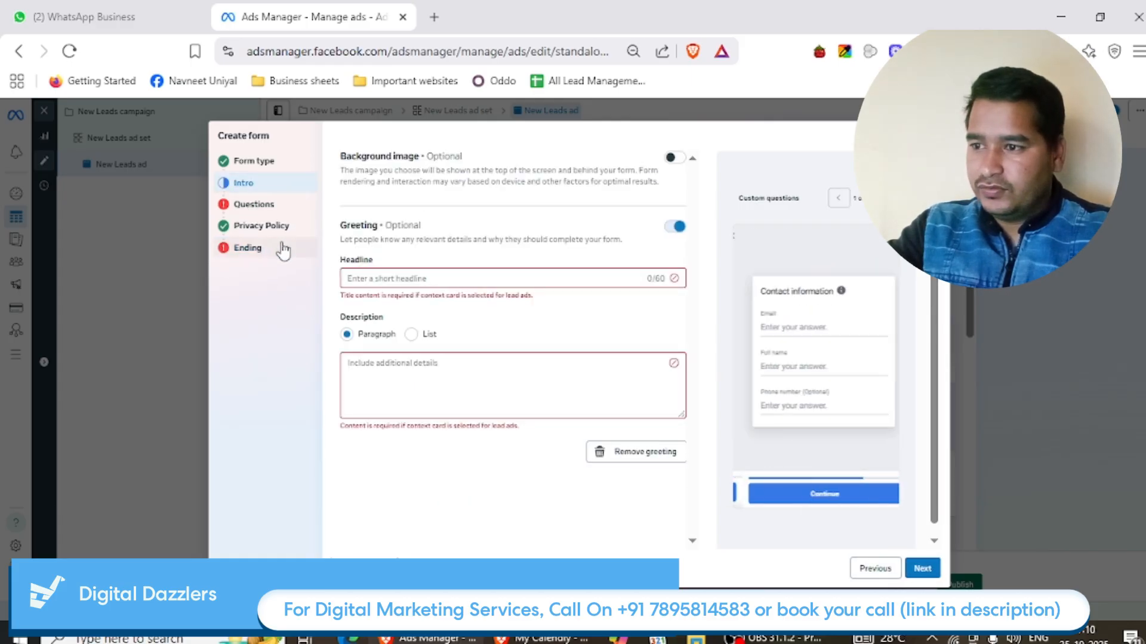
left_click(256, 203)
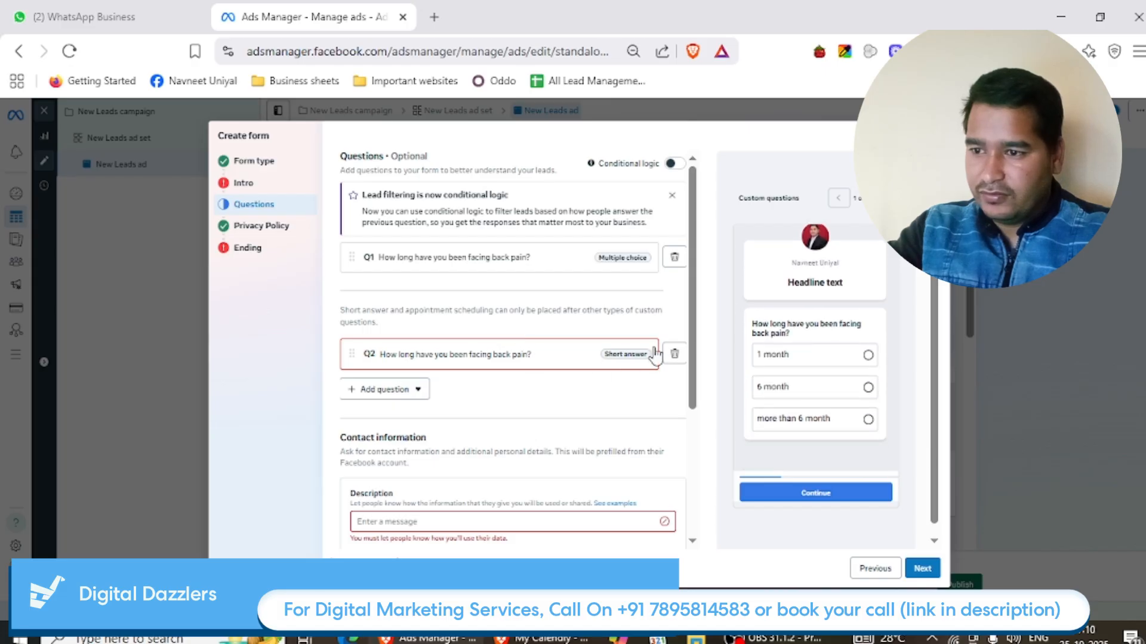
left_click(674, 354)
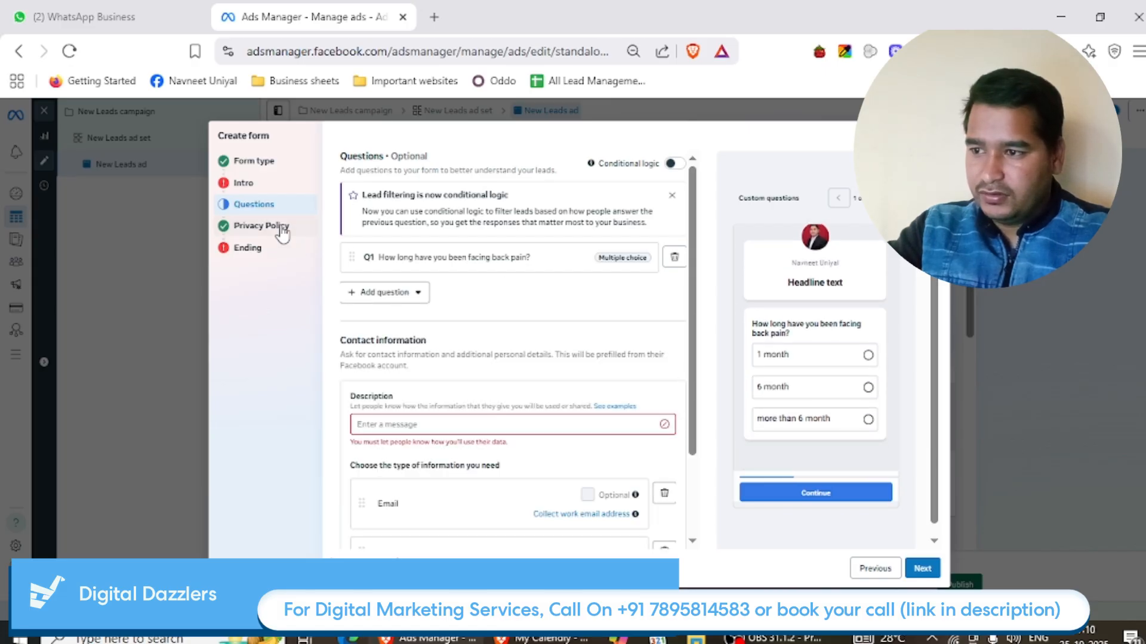
- Turn off the optional greeting in the form's Intro section
left_click(262, 227)
left_click(244, 183)
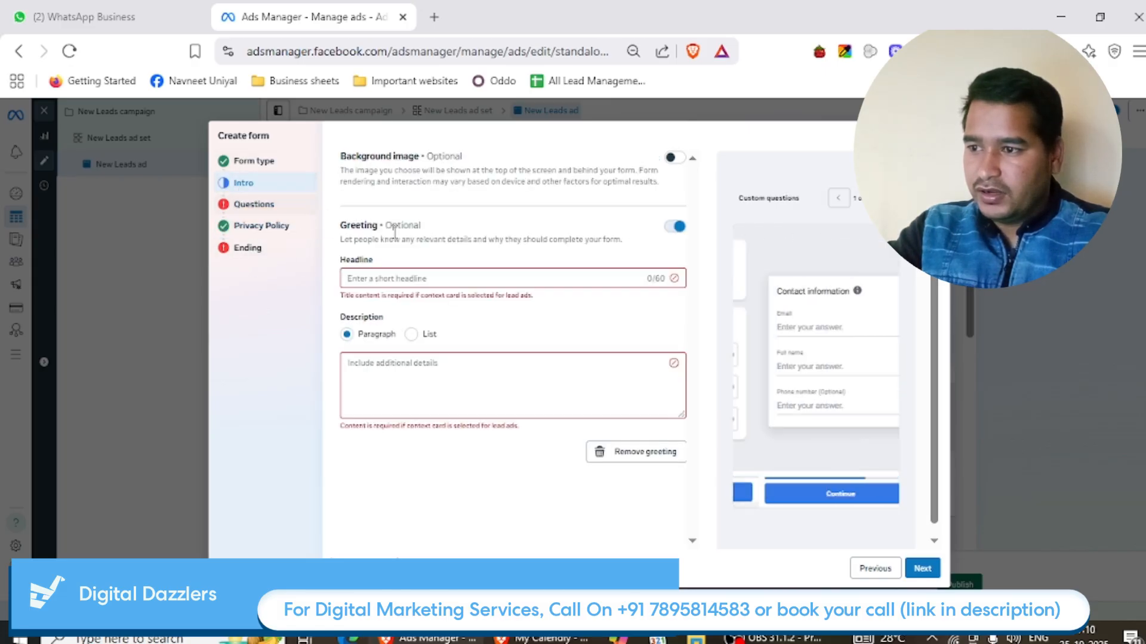
left_click(675, 226)
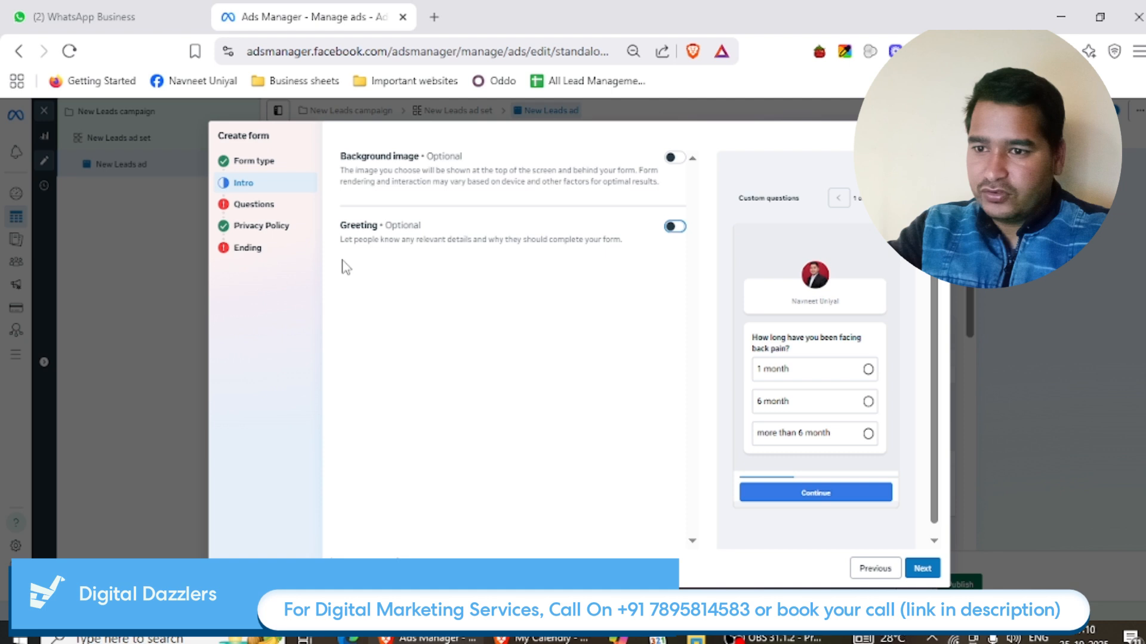
- Set the contact information description in the Questions section to "Please fill the details"
left_click(250, 204)
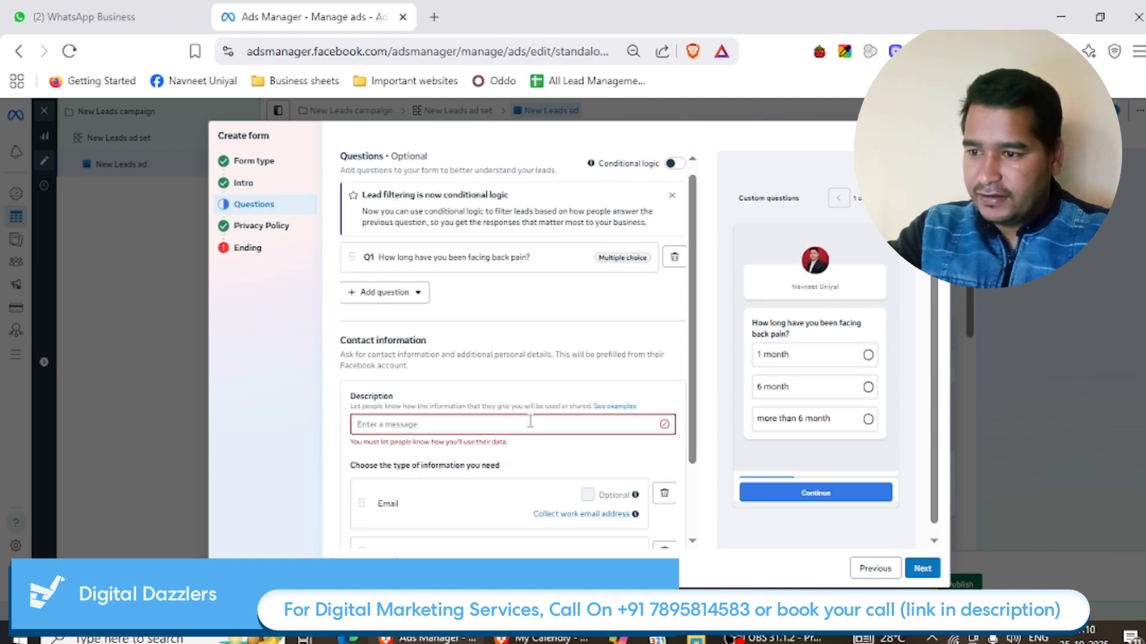
scroll(516, 418, "down", 2)
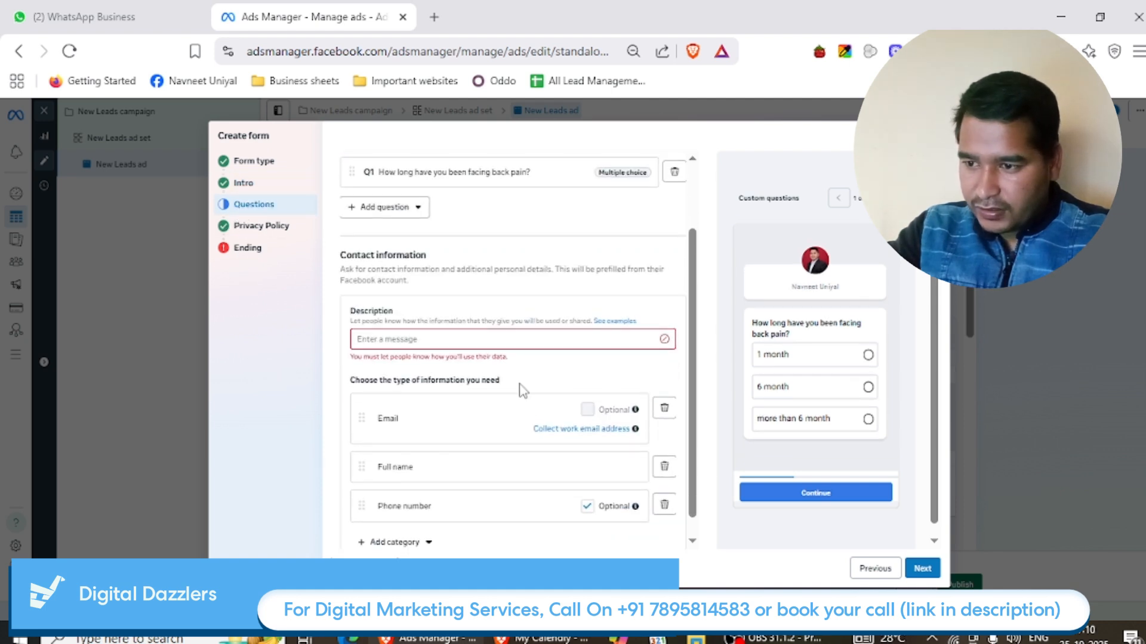
key("Tab")
left_click(450, 341)
type("Please fill")
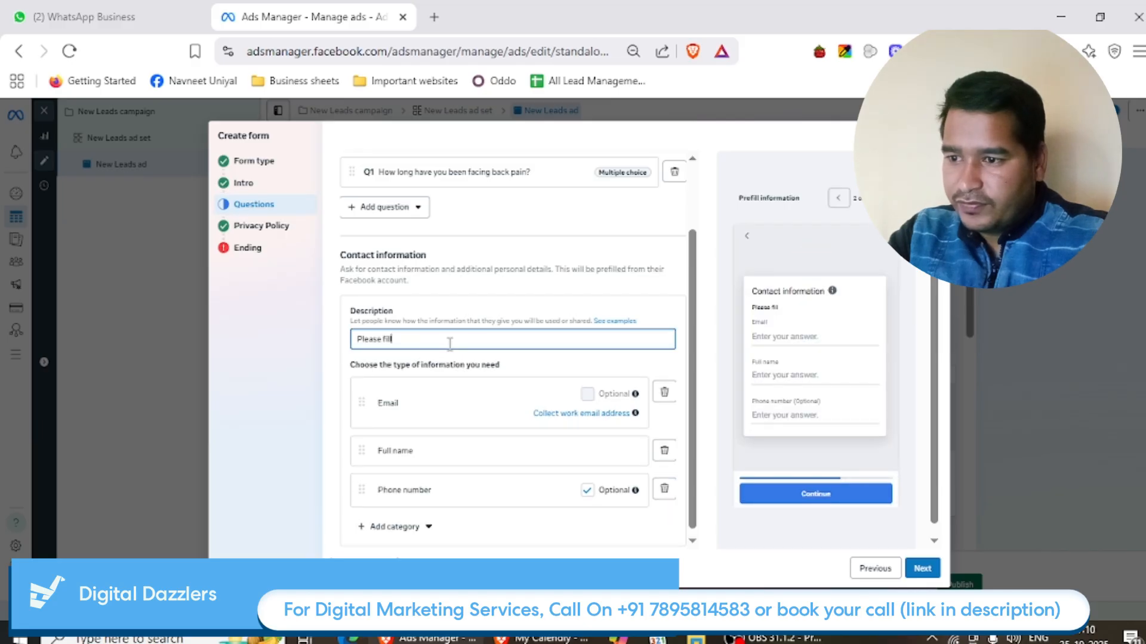
type(" the details")
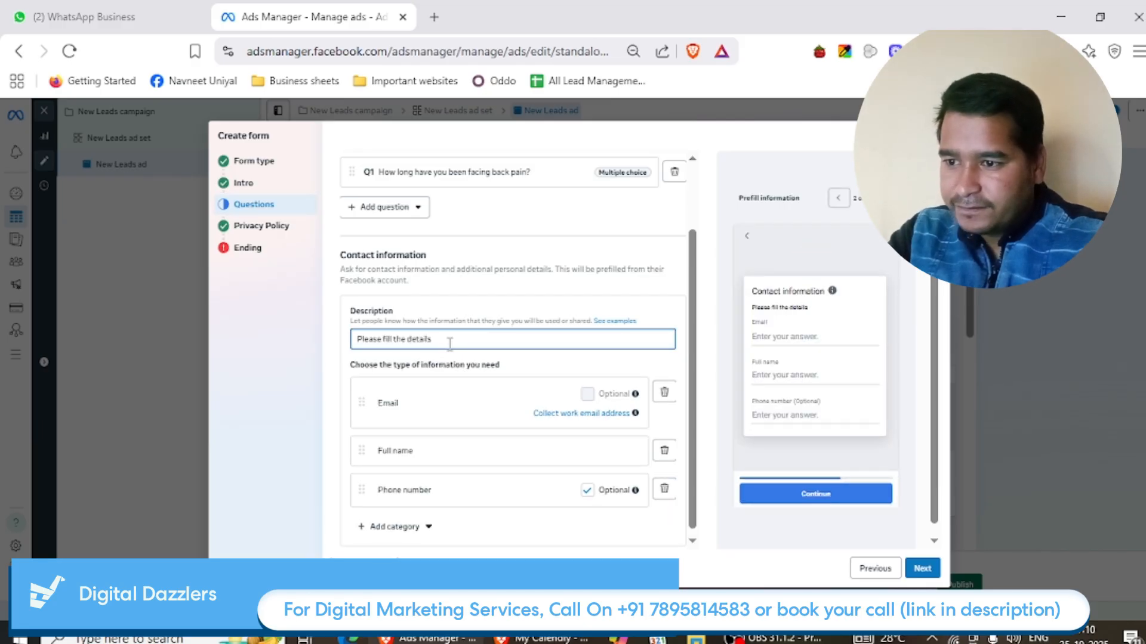
- Enter the personal website's address as the ending message's link and create the form
left_click(245, 248)
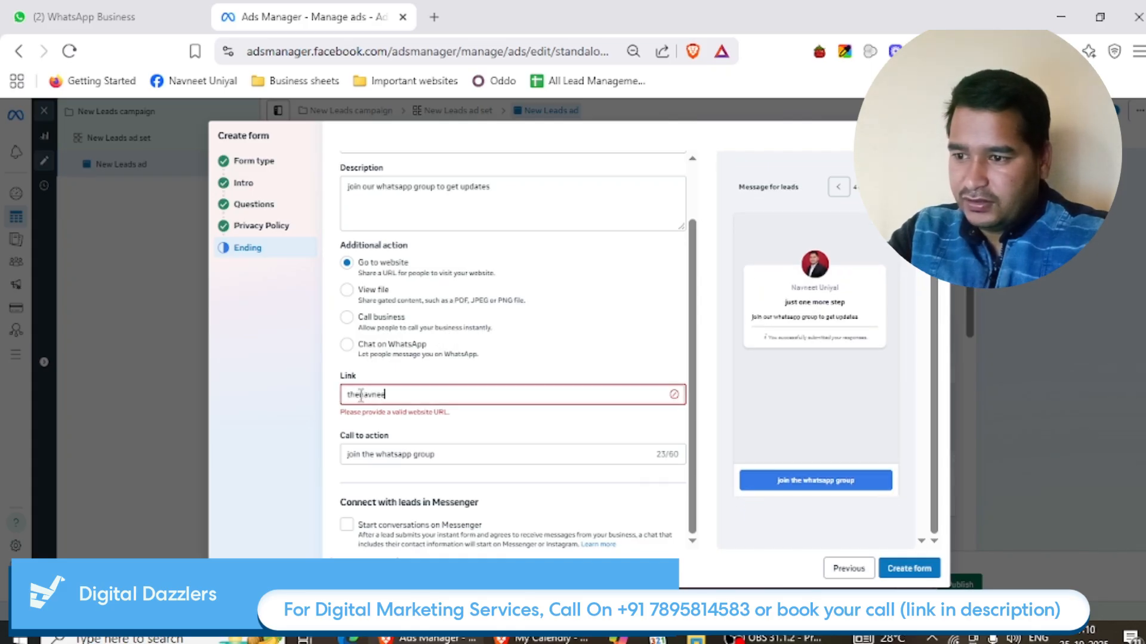
type(".com")
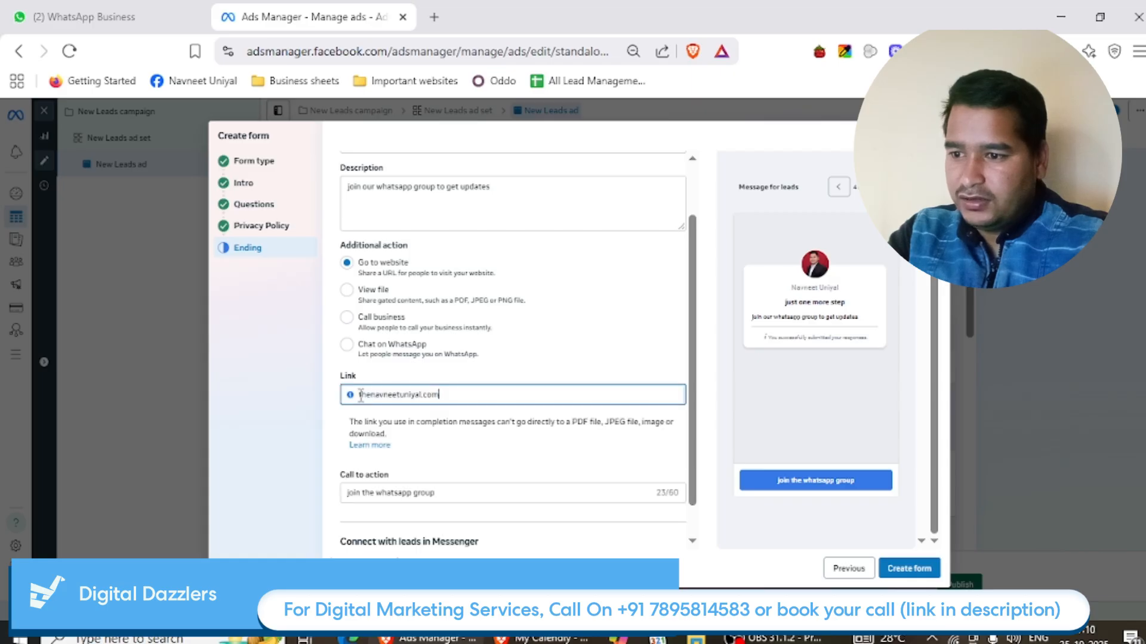
scroll(512, 380, "down", 1)
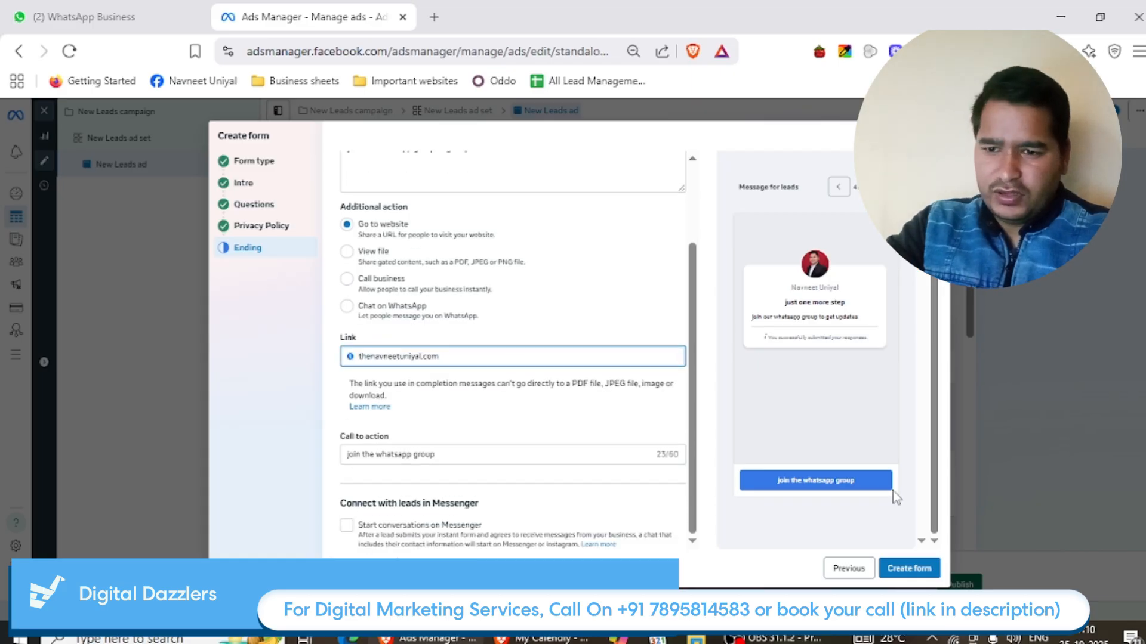
left_click(918, 573)
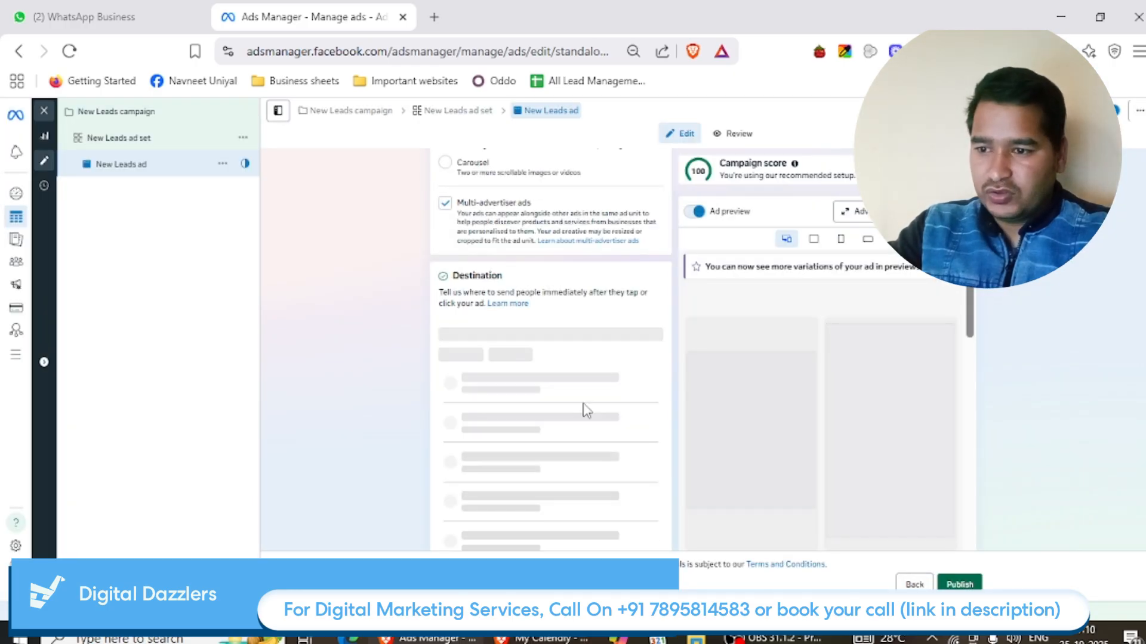
scroll(583, 409, "down", 3)
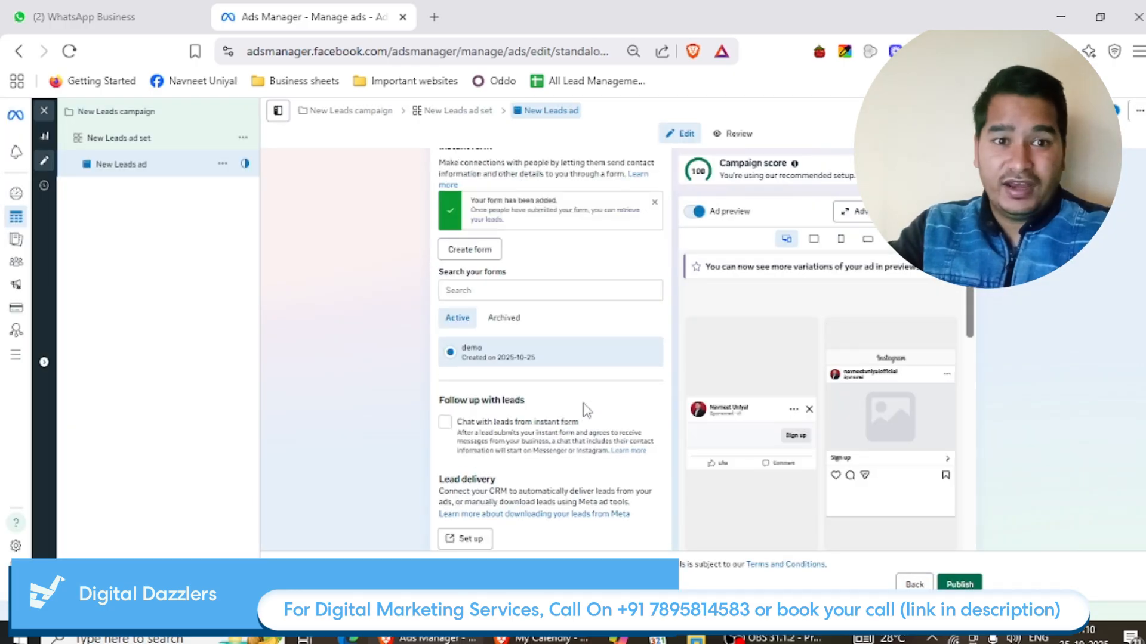
- Return to the ad editor, search all tools for "instan" and open Instant Forms
mouse_move(3, 423)
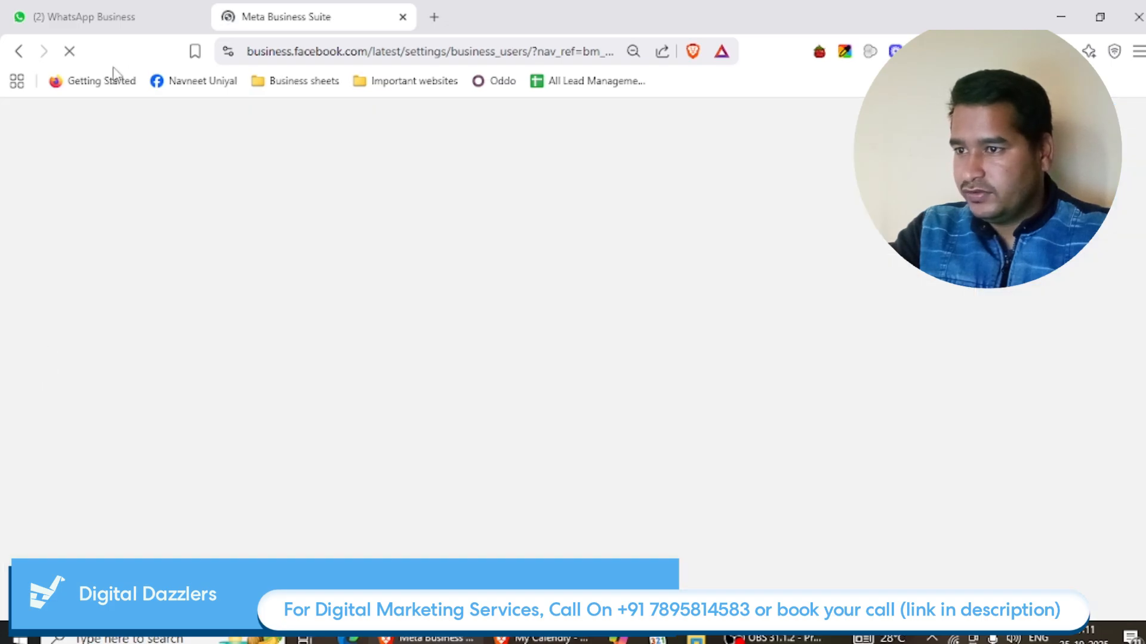
left_click(18, 51)
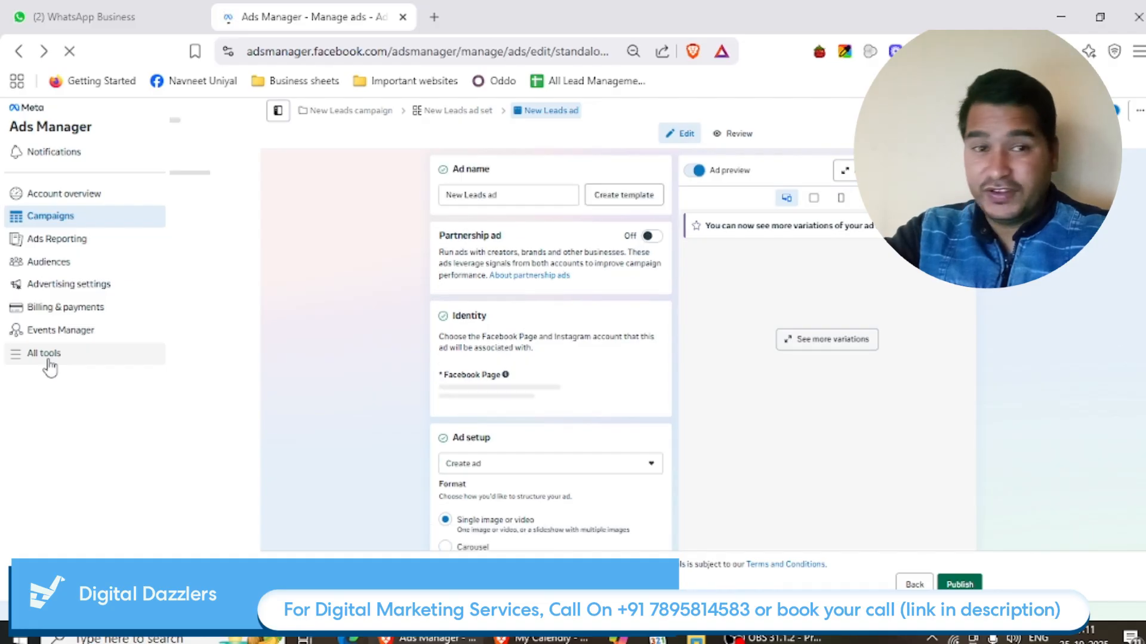
left_click(47, 354)
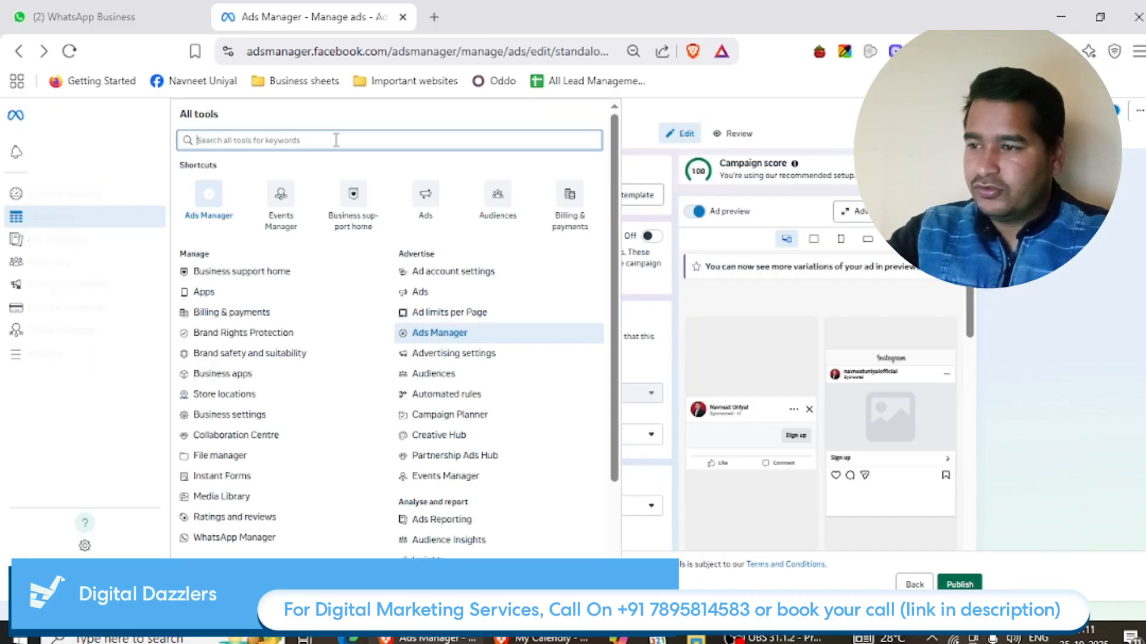
type("instan")
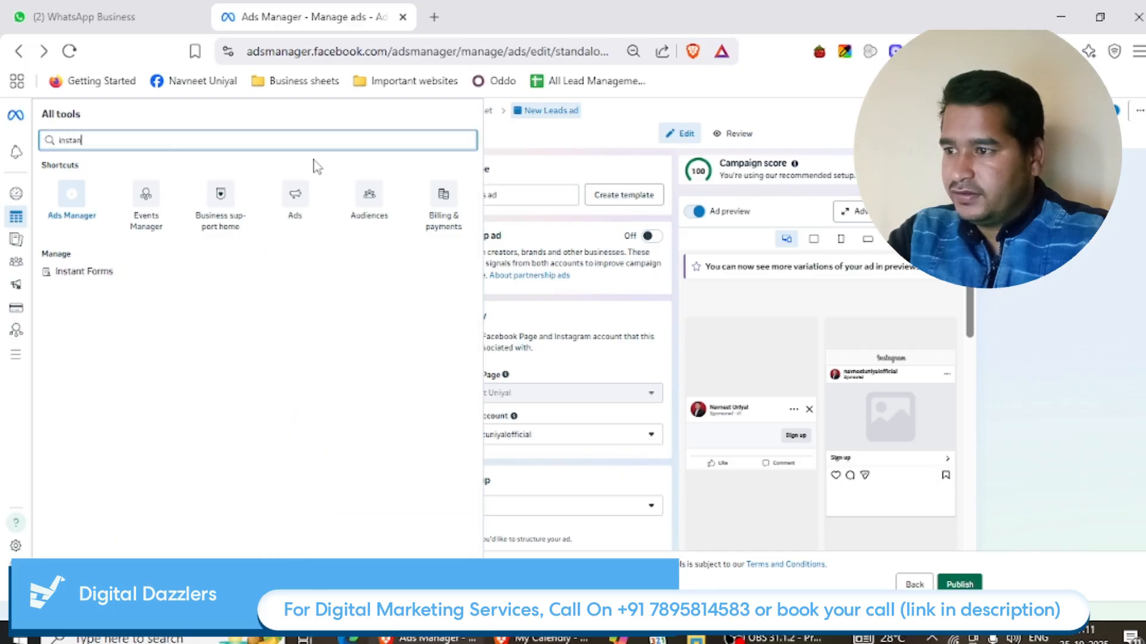
left_click(111, 273)
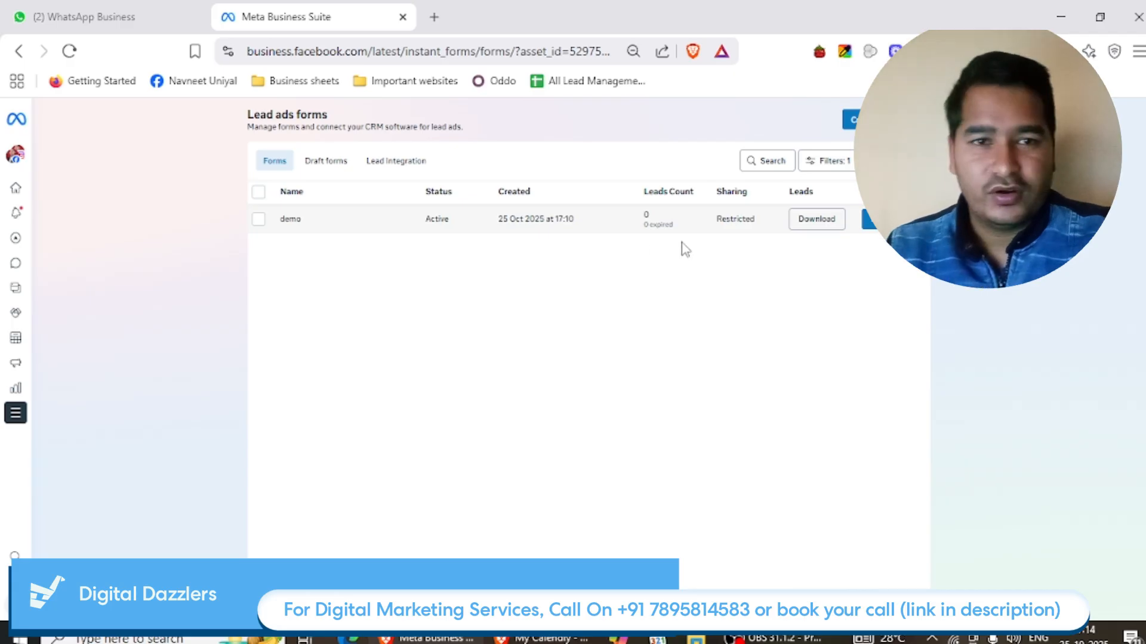
- Open the demo form's details and review its lead breakdown and form preview
left_click(543, 225)
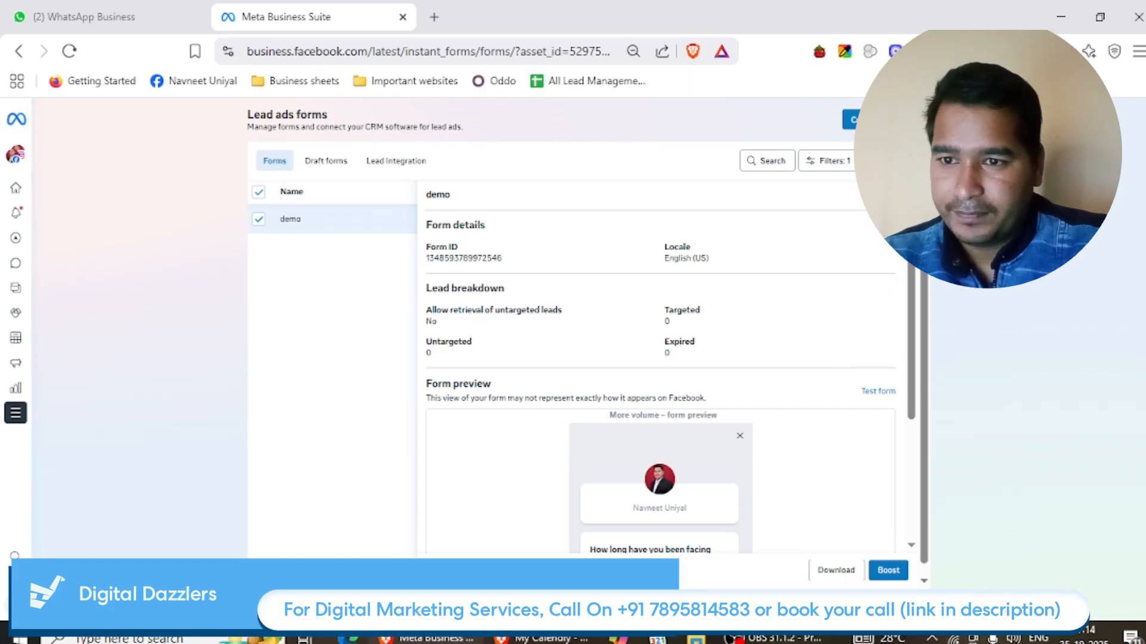
scroll(834, 400, "down", 4)
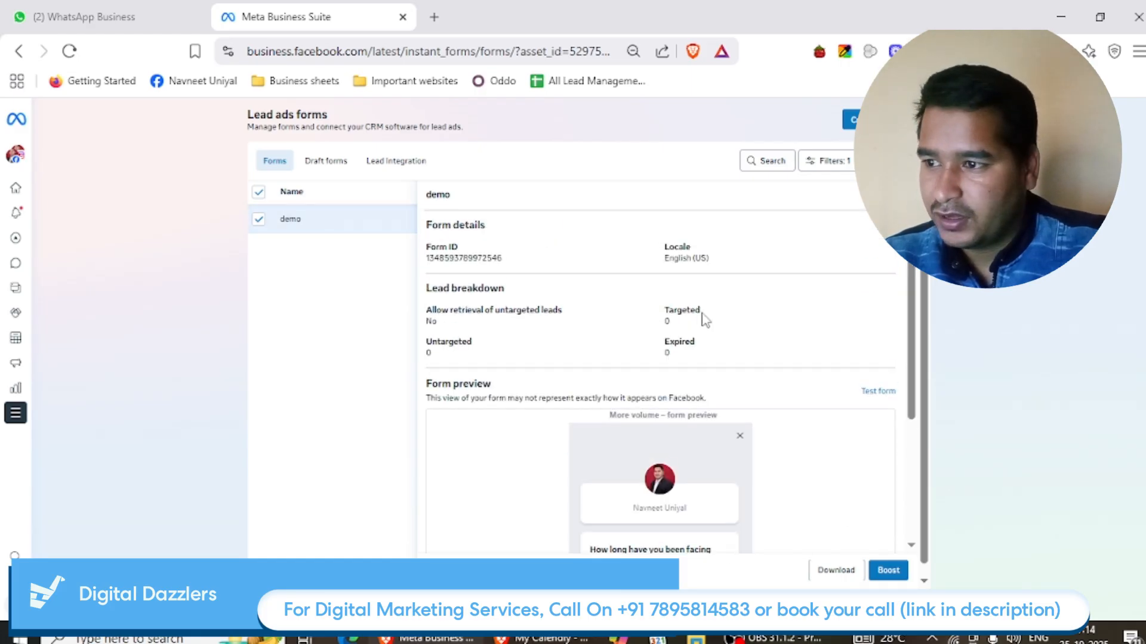
scroll(752, 328, "down", 4)
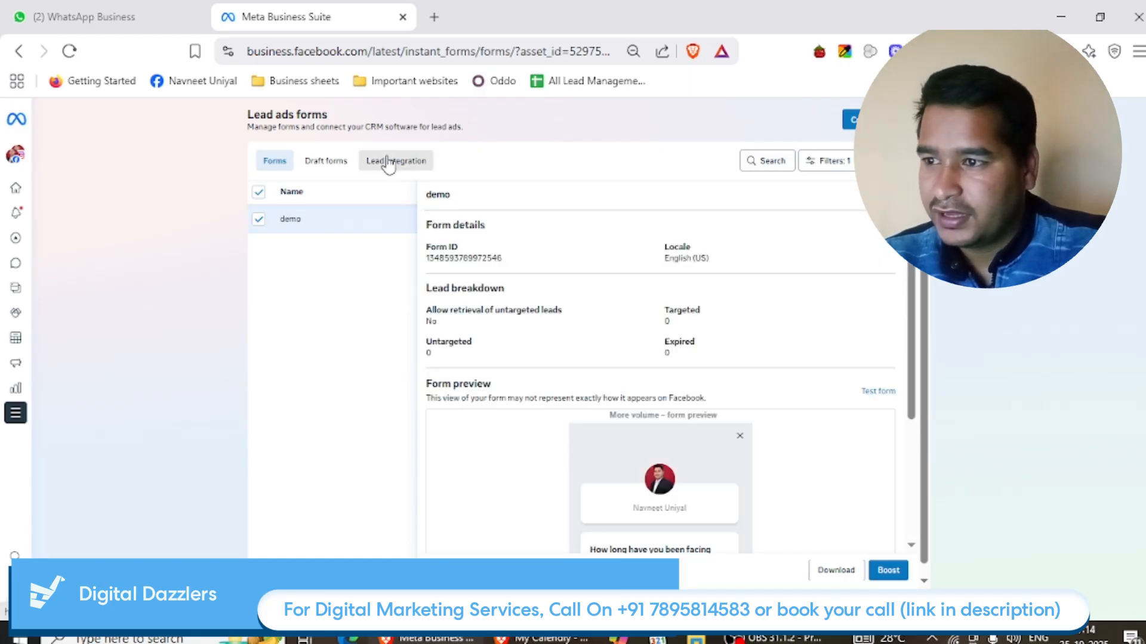
- Choose Google Sheets as the CRM connection for lead delivery and start a new spreadsheet integration
left_click(388, 163)
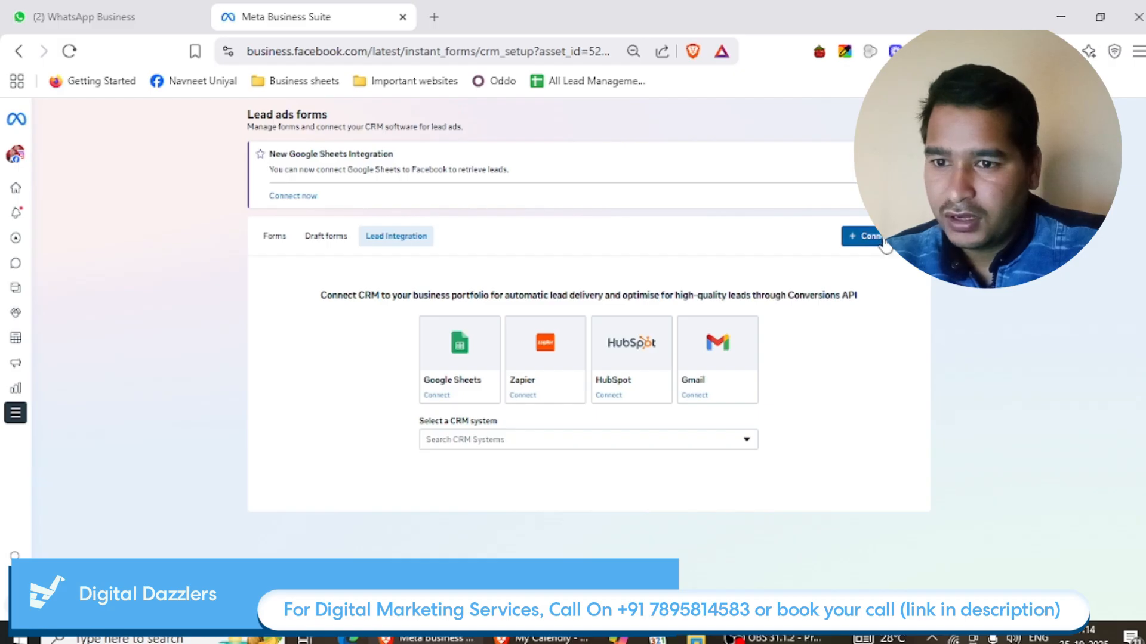
left_click(883, 239)
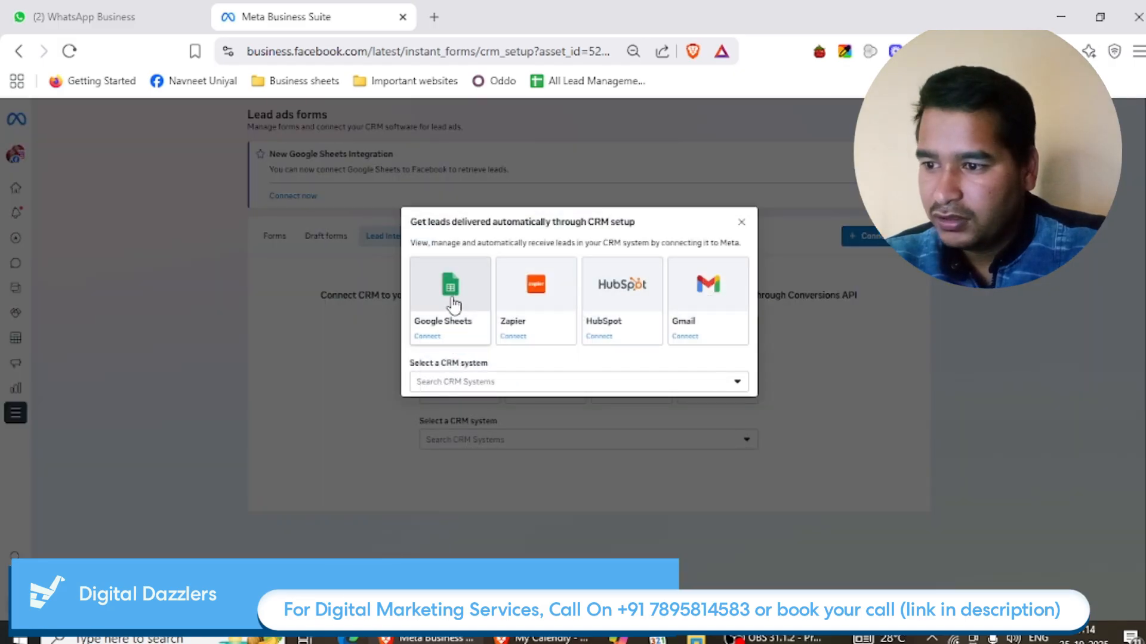
left_click(452, 302)
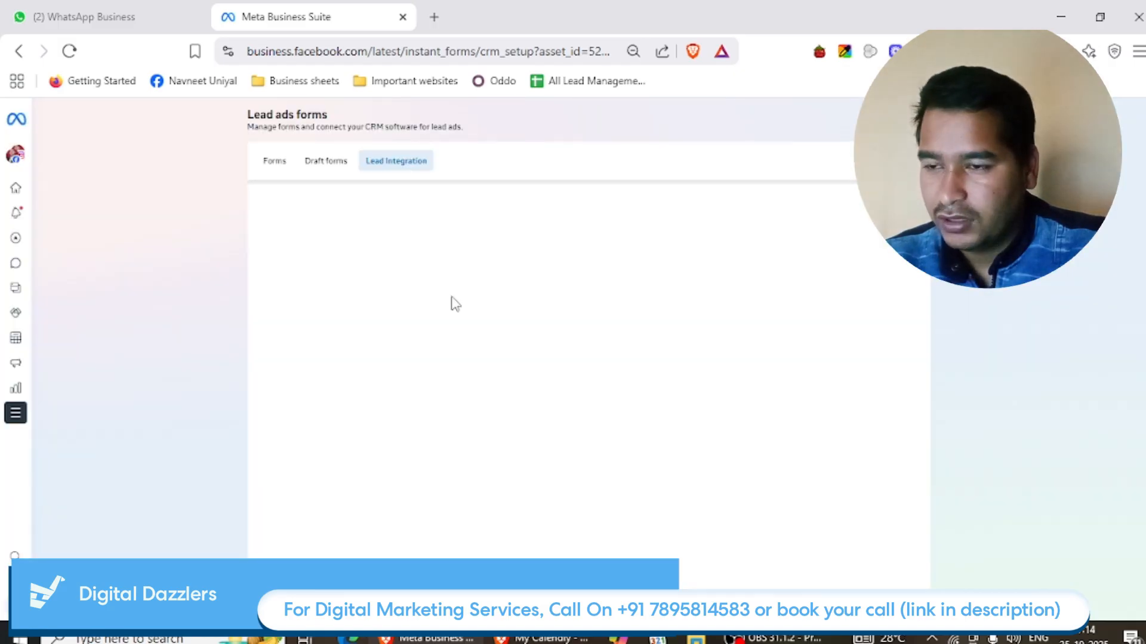
left_click(280, 249)
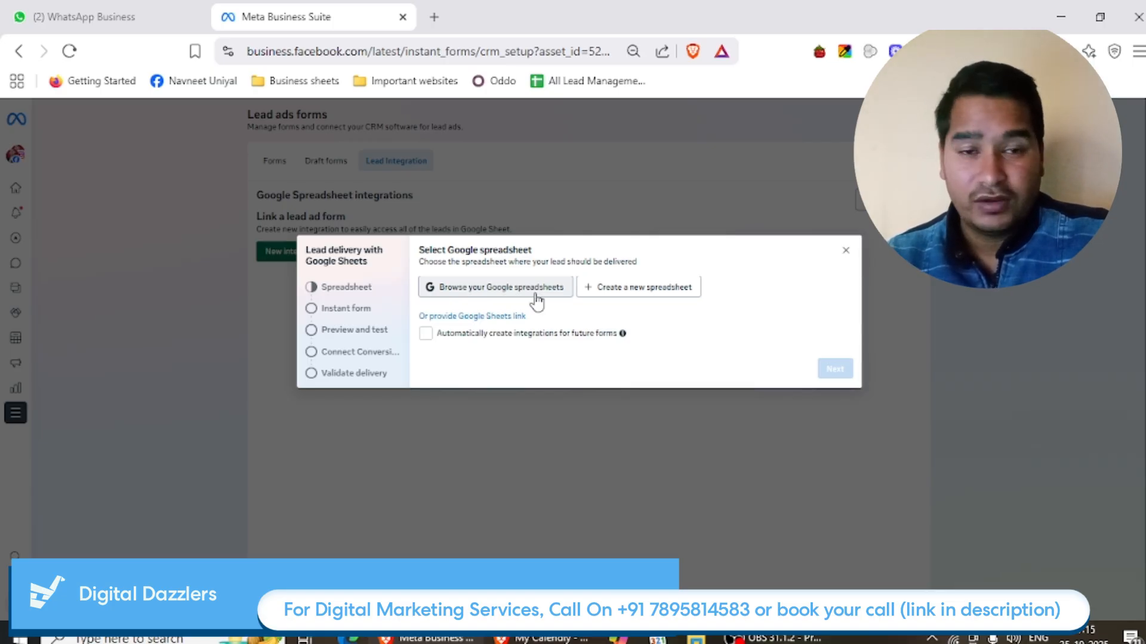
left_click(469, 318)
left_click(464, 311)
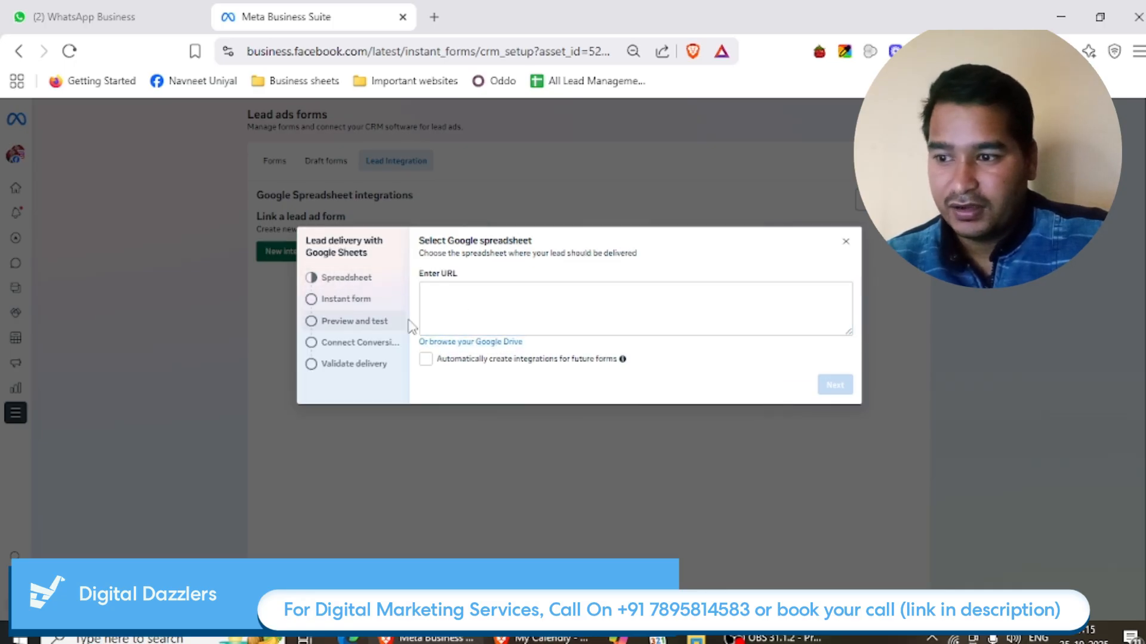
left_click(470, 342)
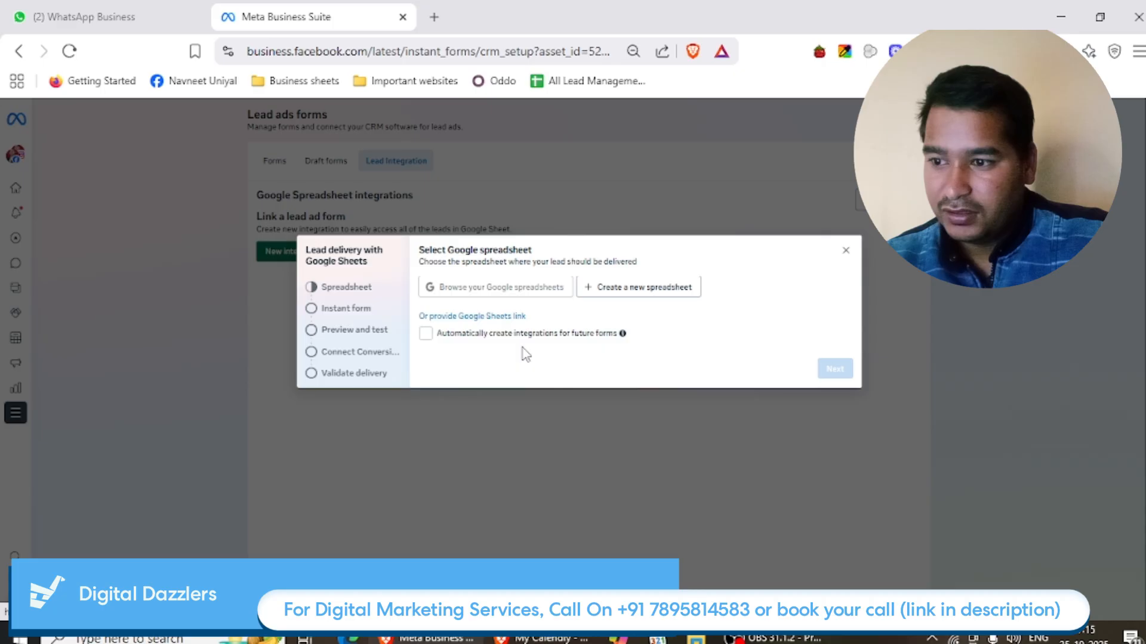
- Create a new Google spreadsheet named "test" as the destination for the leads
left_click(614, 292)
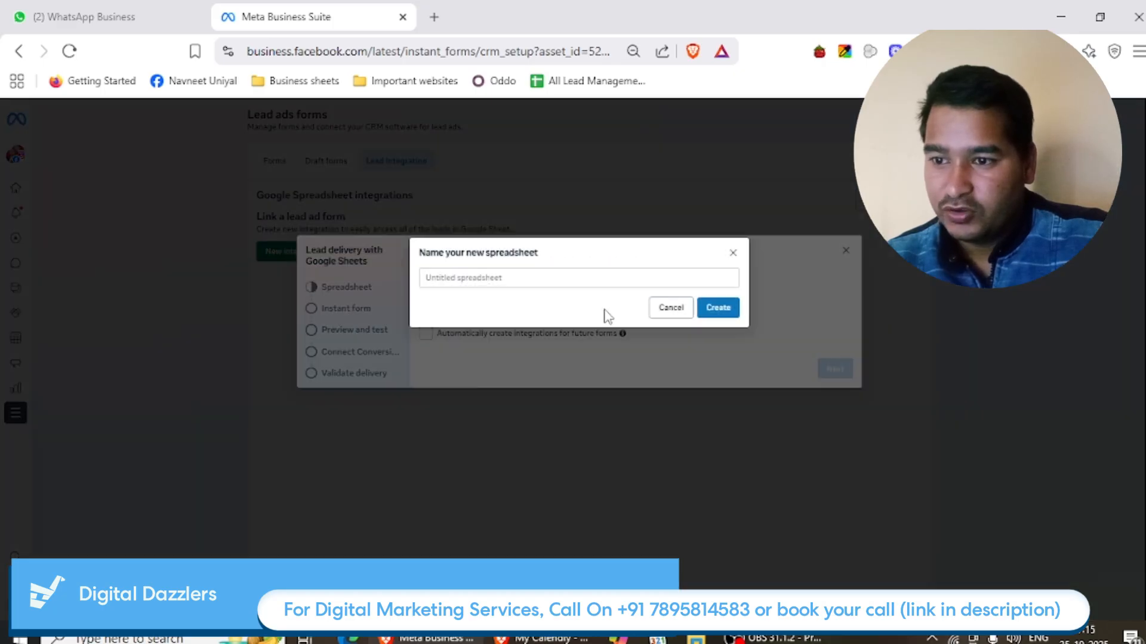
left_click(528, 275)
type("y")
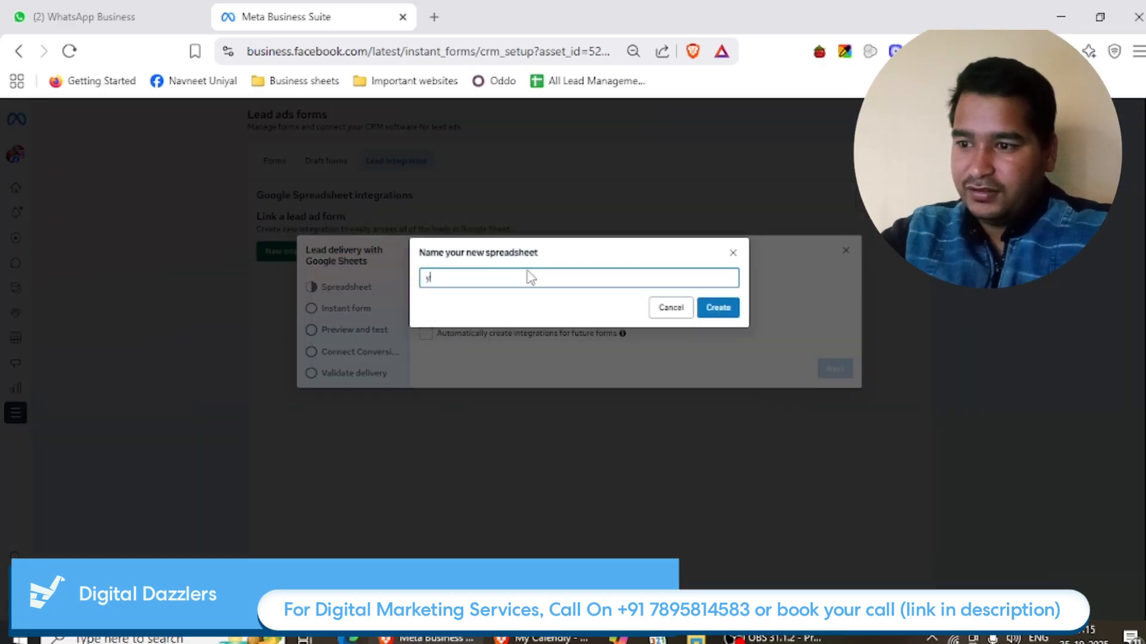
key("BackSpace")
type("test")
left_click(713, 308)
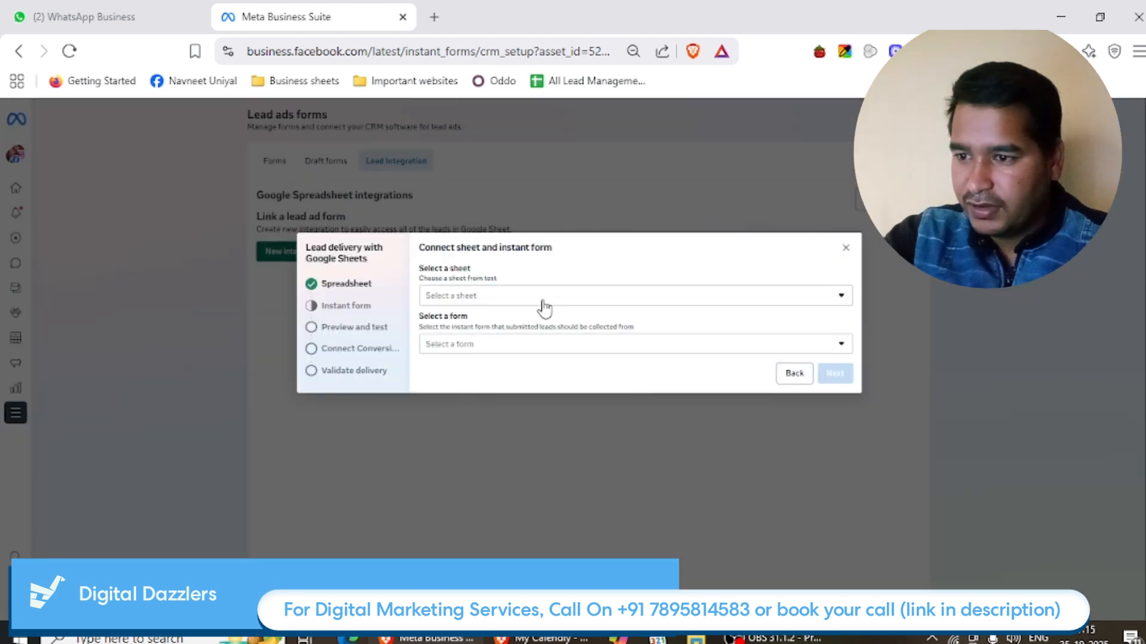
- Select Sheet1 of the test spreadsheet and the demo form as the pair to connect, and continue to the preview
left_click(540, 305)
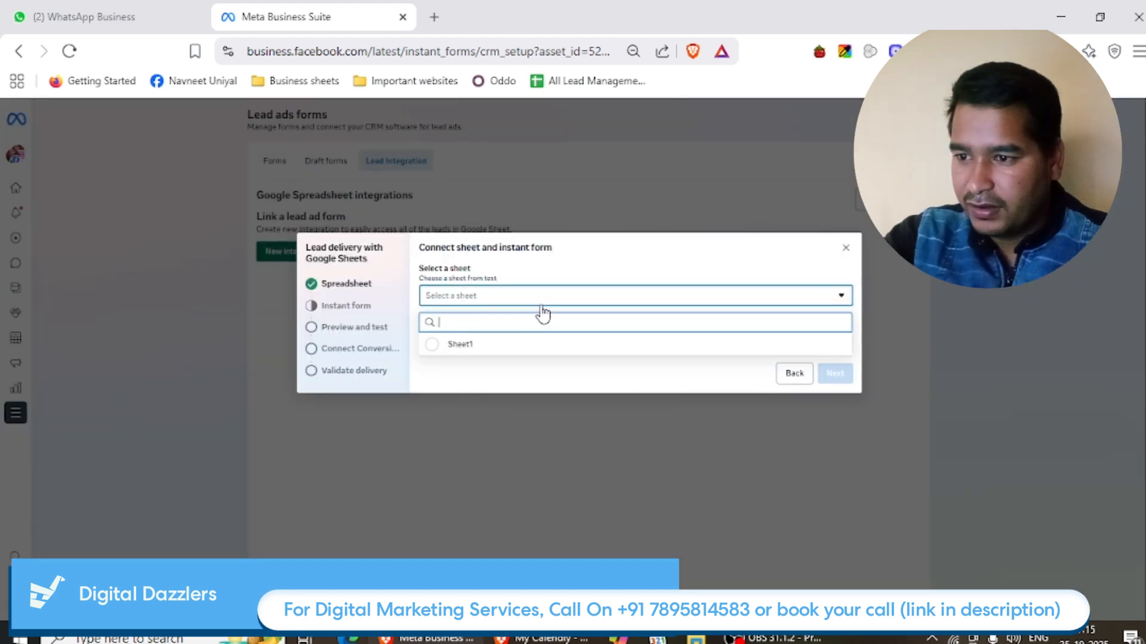
left_click(513, 348)
left_click(513, 344)
left_click(505, 392)
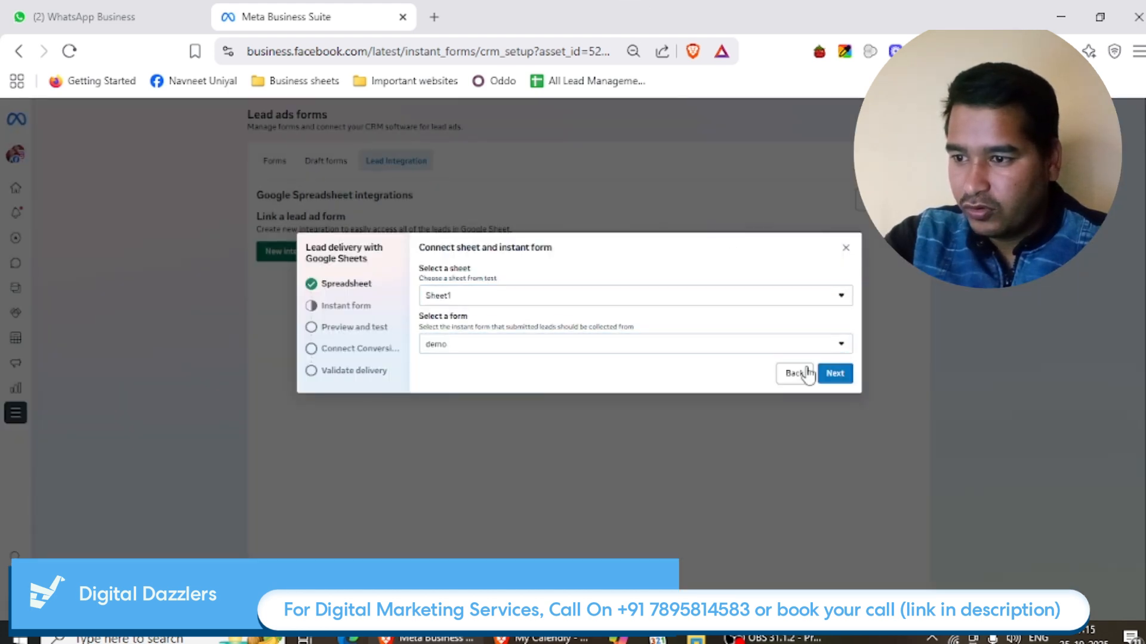
left_click(835, 377)
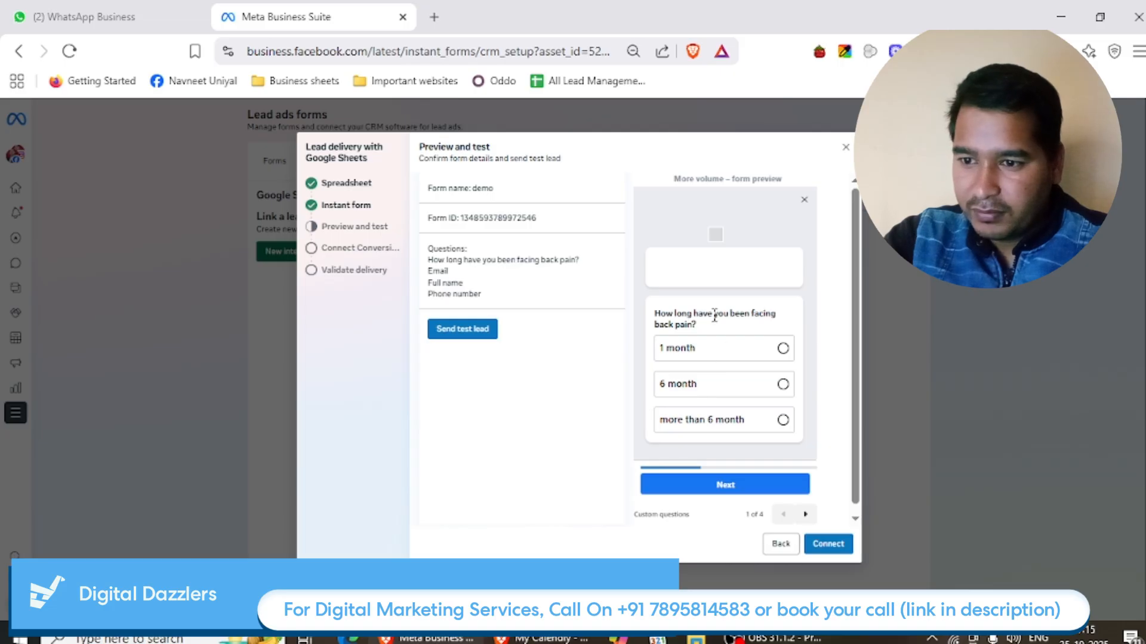
- Page through the form preview, send a test lead, check its row in the test spreadsheet and return to the integration setup
left_click(755, 483)
left_click(470, 332)
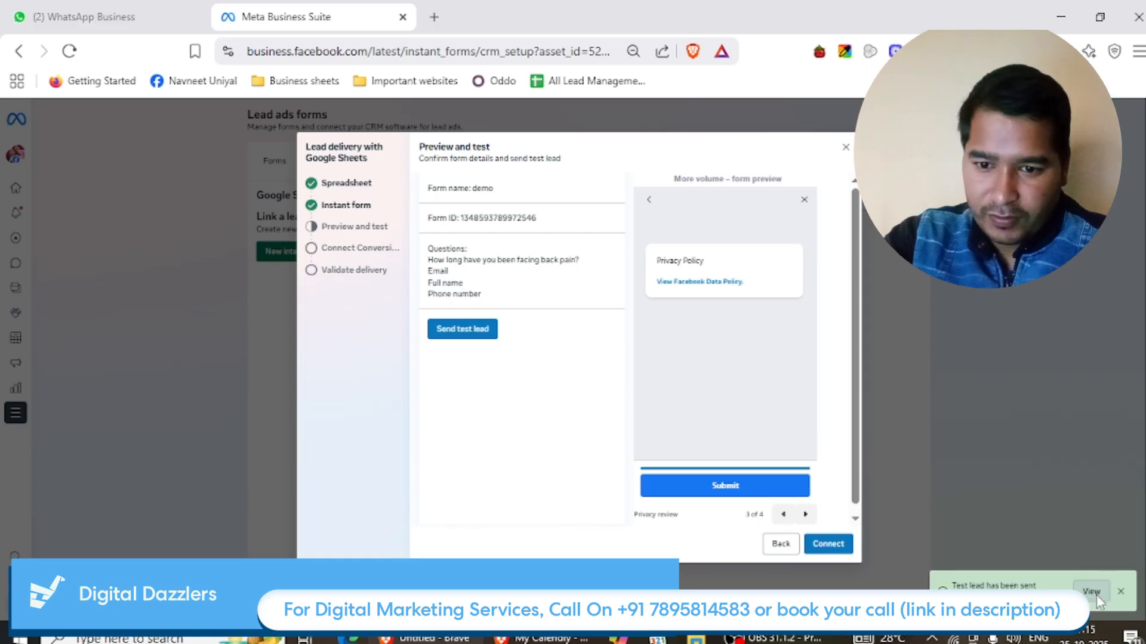
left_click(1092, 592)
left_click(250, 13)
left_click(463, 17)
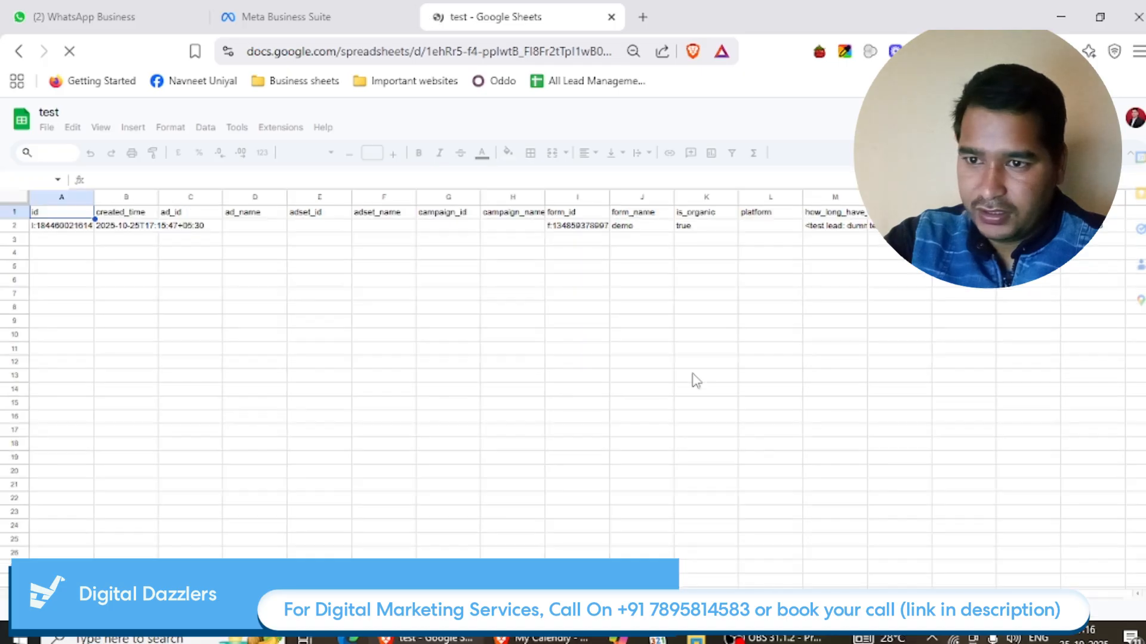
scroll(790, 396, "right", 3)
left_click(278, 12)
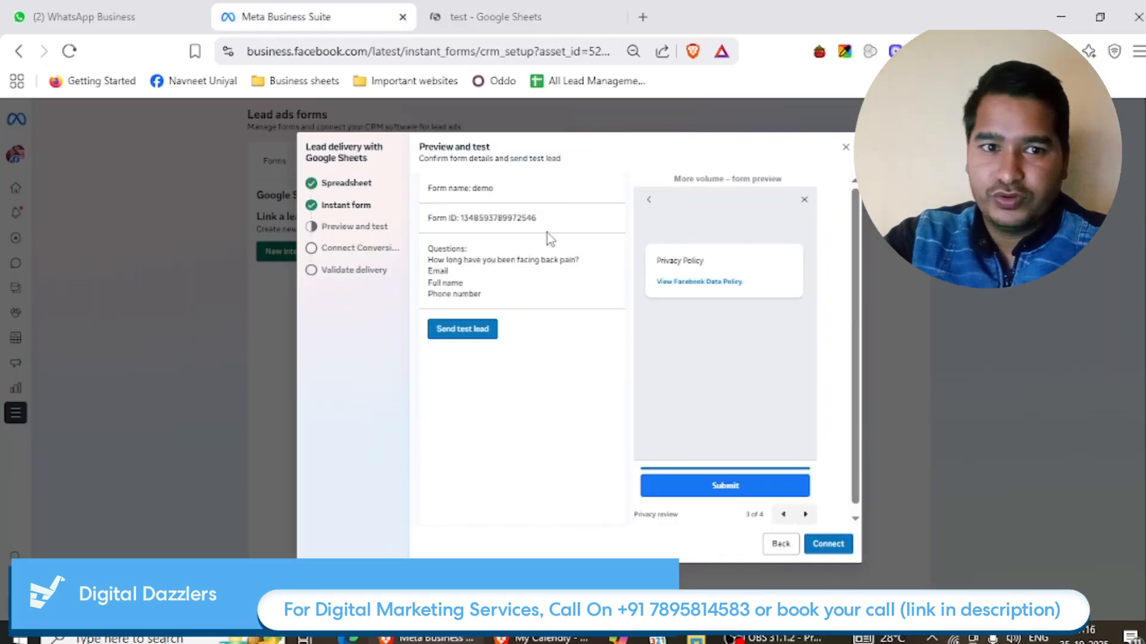
- Connect the demo form to the spreadsheet and accept the preselected business ID and dataset for the Conversions API
left_click(827, 544)
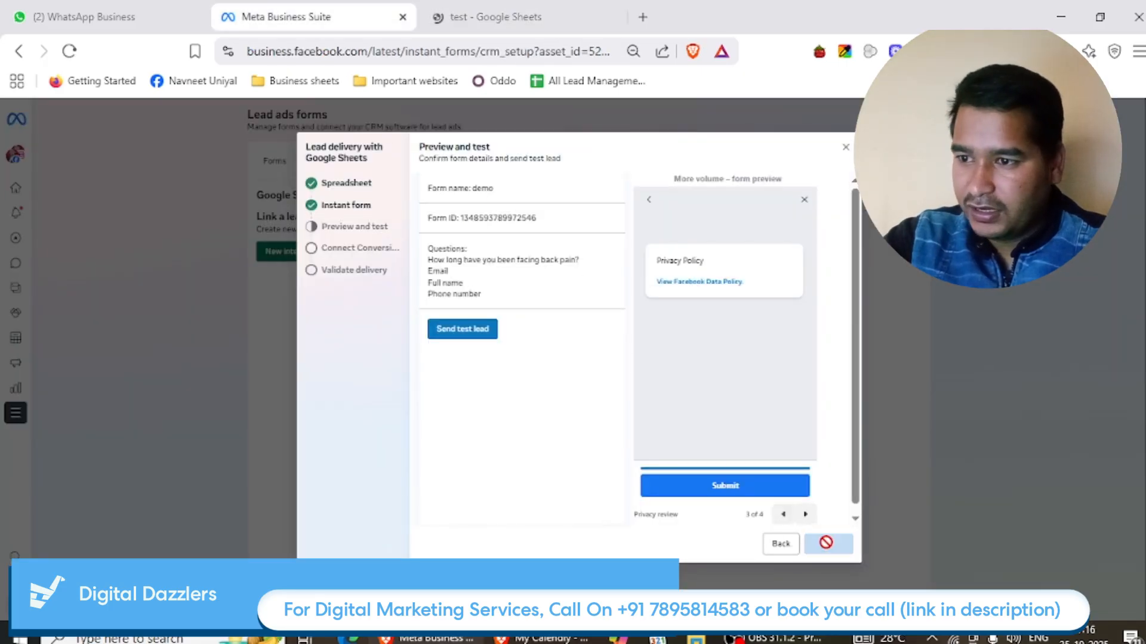
left_click(524, 389)
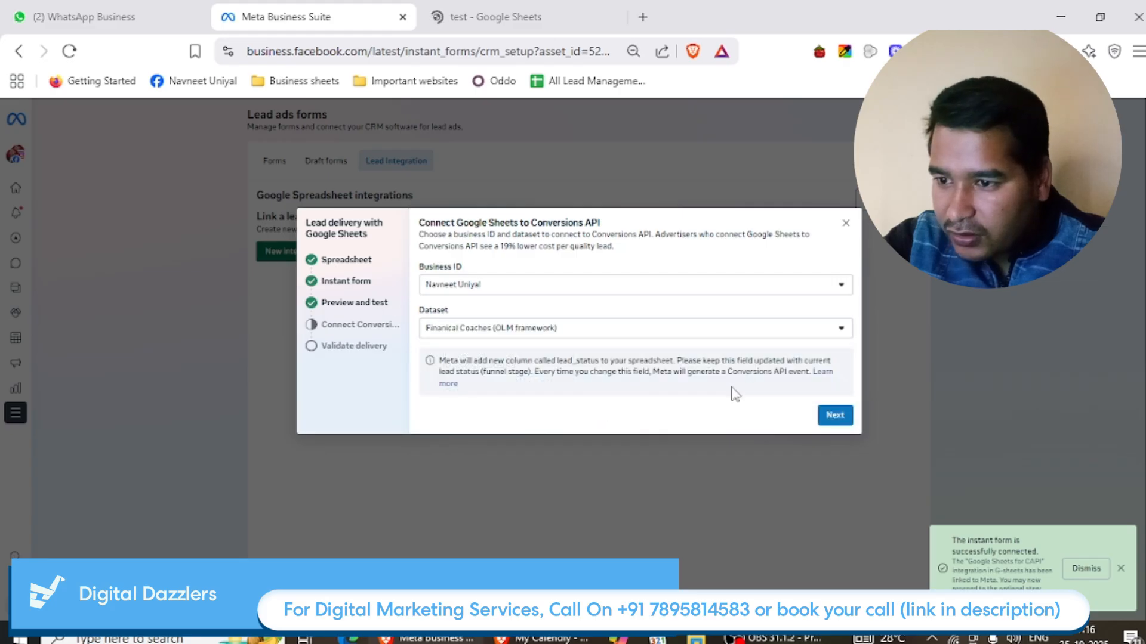
left_click(839, 417)
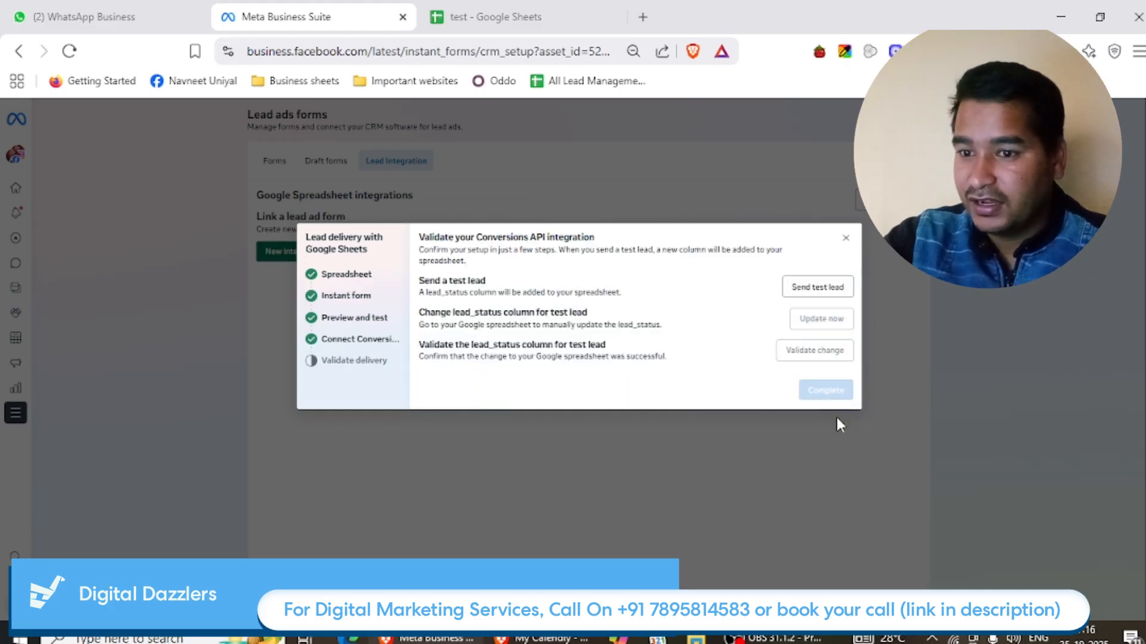
- Send a validation test lead and set its lead_status in the test spreadsheet to "done"
left_click(821, 290)
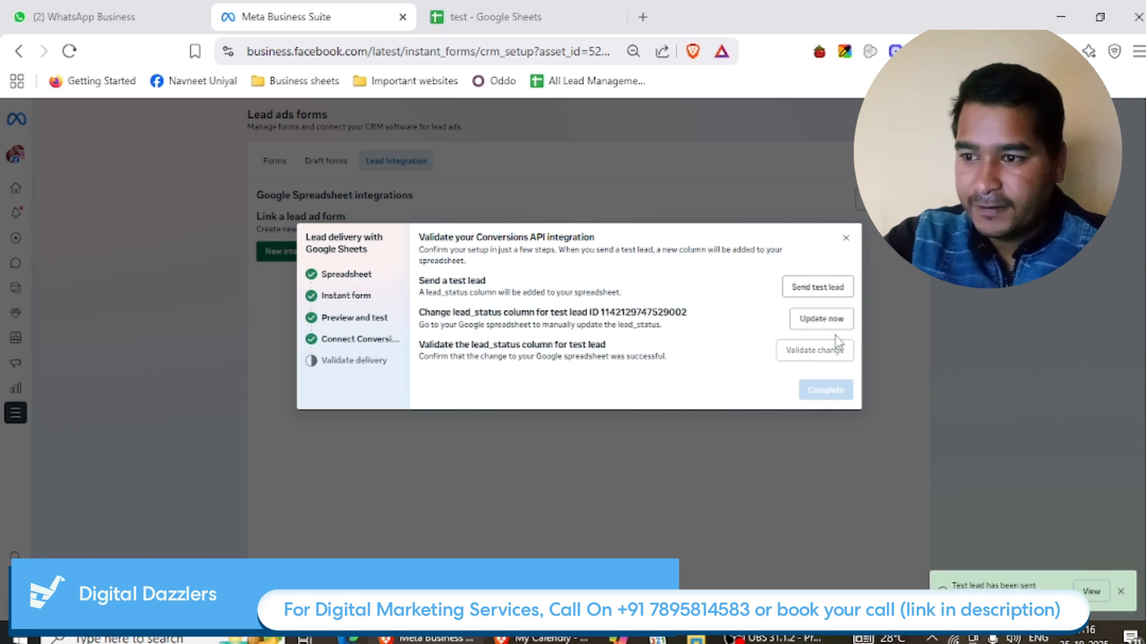
left_click(822, 320)
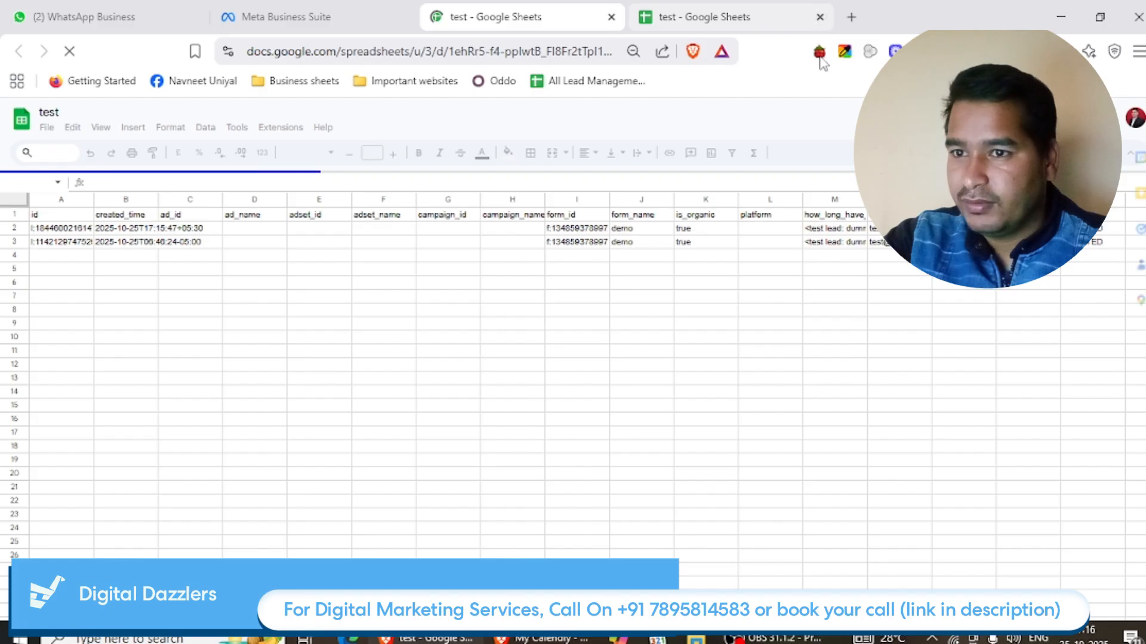
double_click(1084, 241)
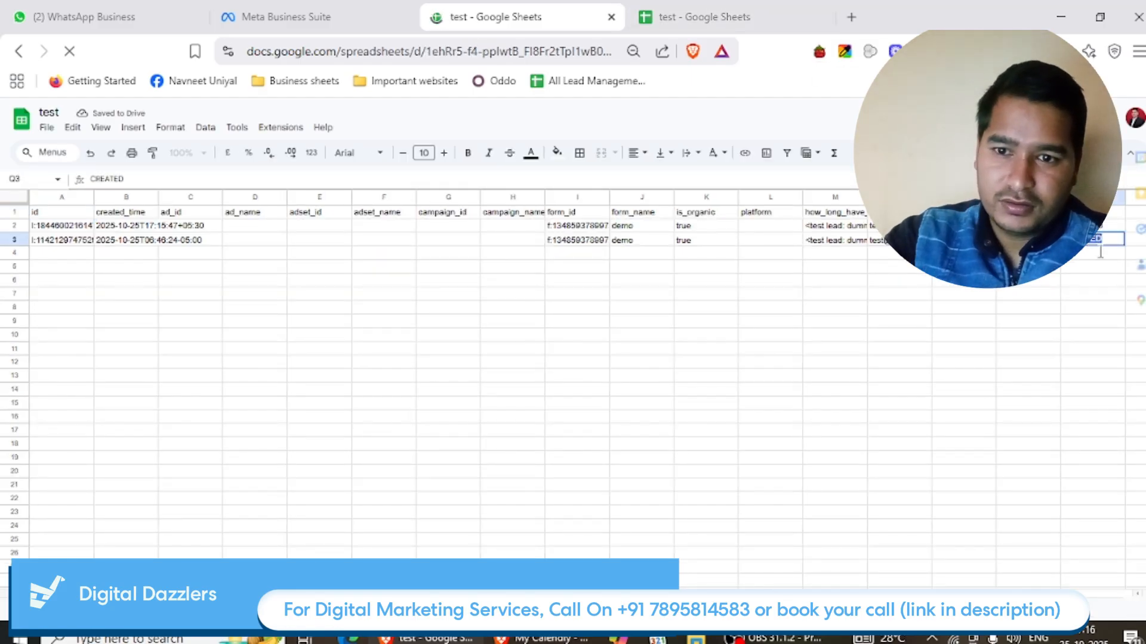
type("d")
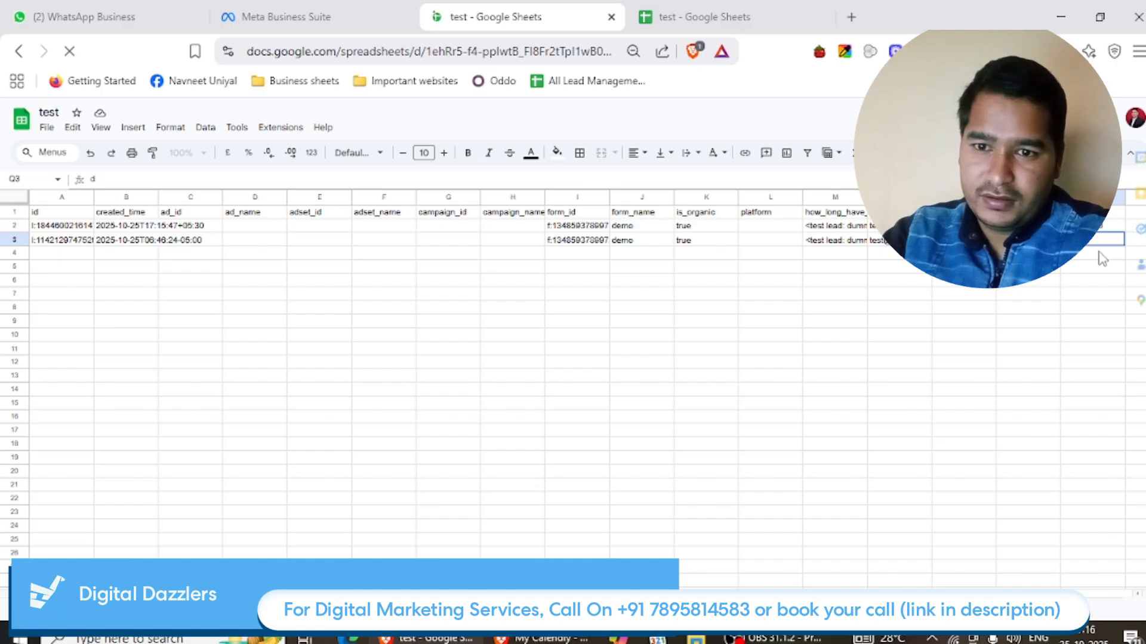
key("Return")
- Return to the integration setup, validate the test lead's lead_status change and complete the Google Sheets integration
left_click(298, 17)
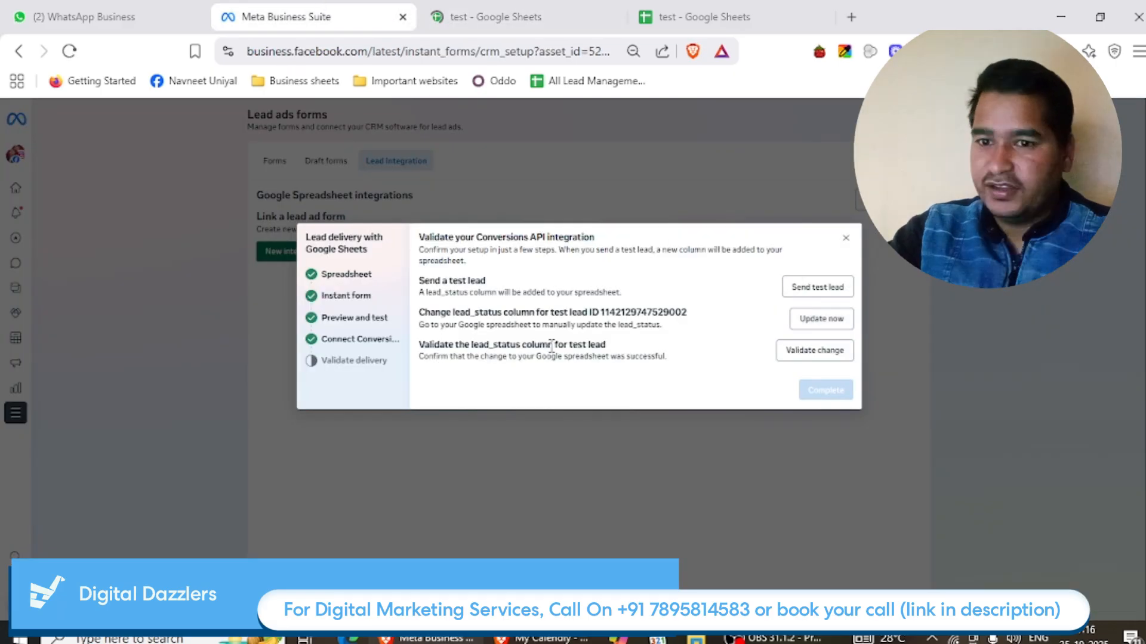
left_click(801, 356)
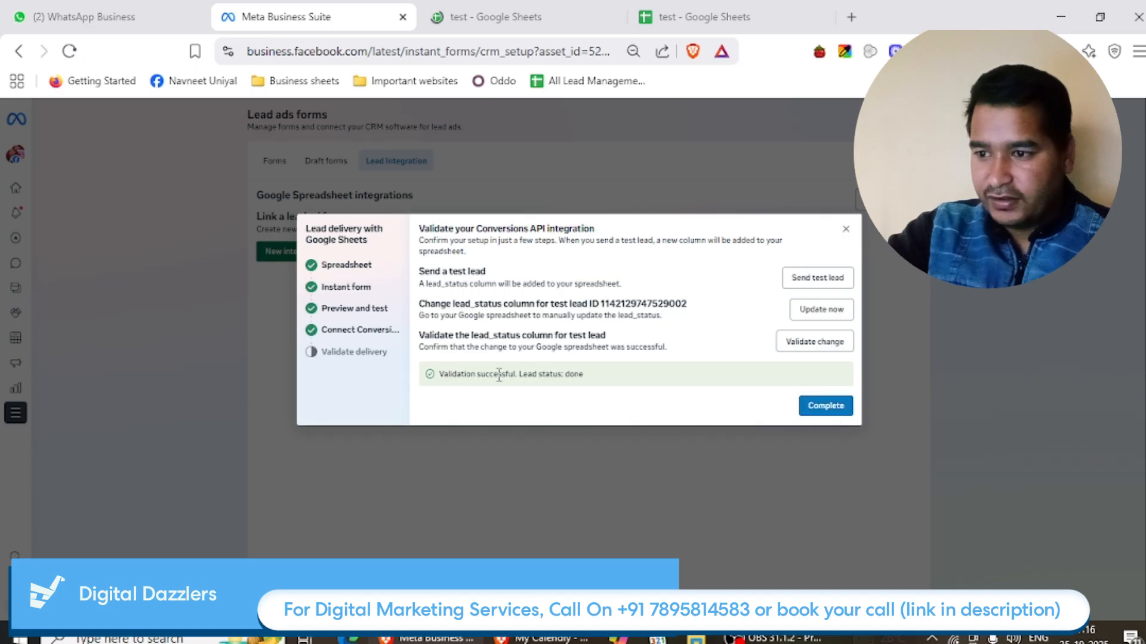
left_click(826, 407)
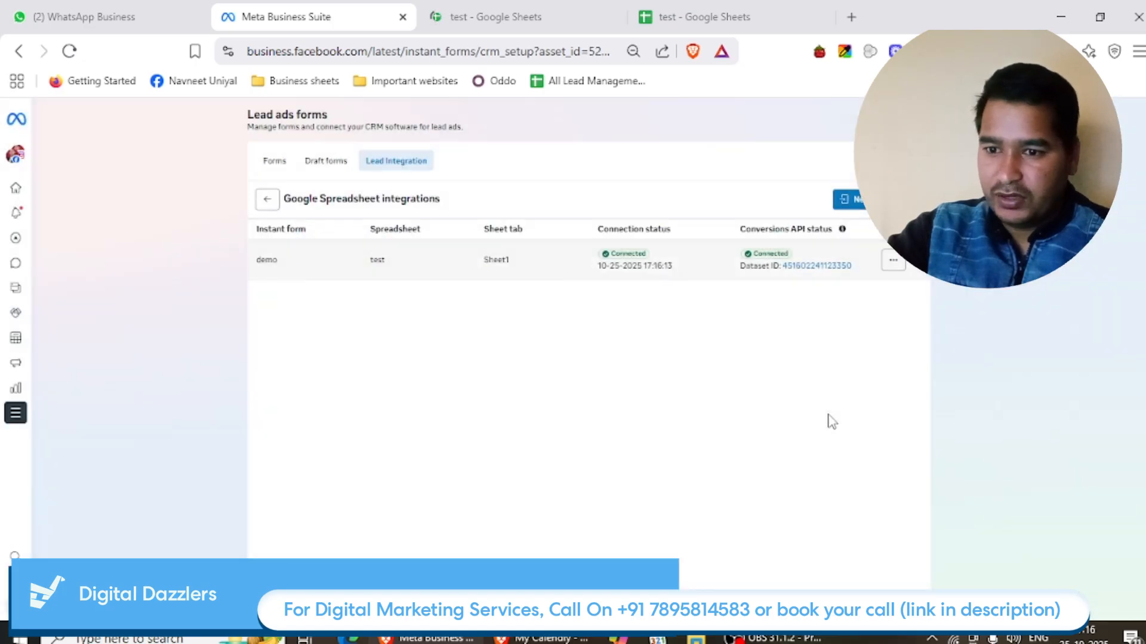